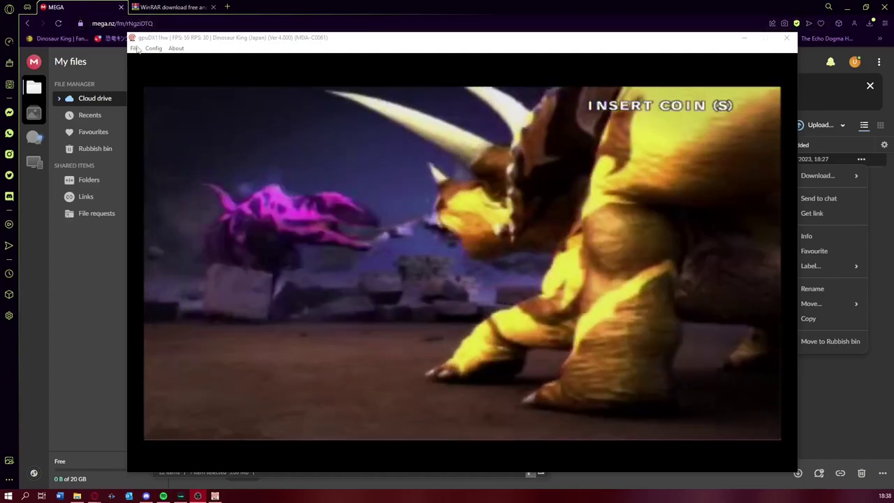
- Stop the Japanese game and launch Dinosaur King (USA) from the Naomi/Naomi2 game list
click(136, 48)
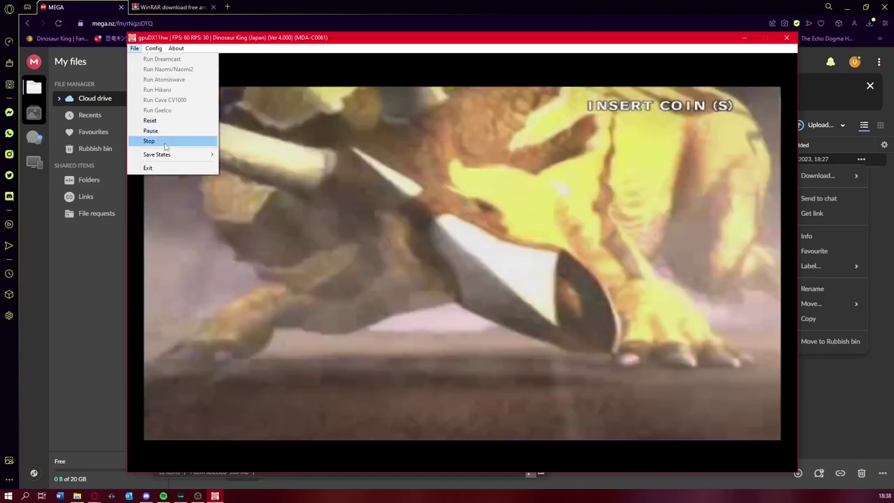
click(165, 143)
click(134, 48)
click(167, 70)
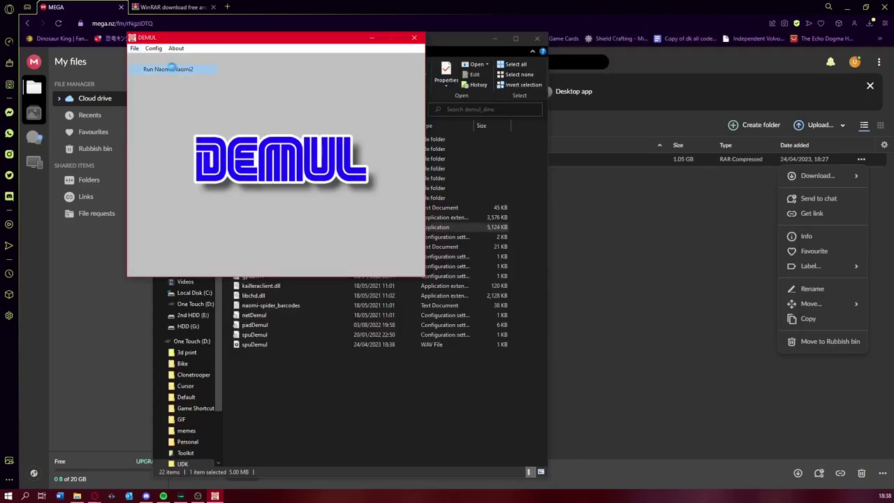
scroll(222, 179, down, 15)
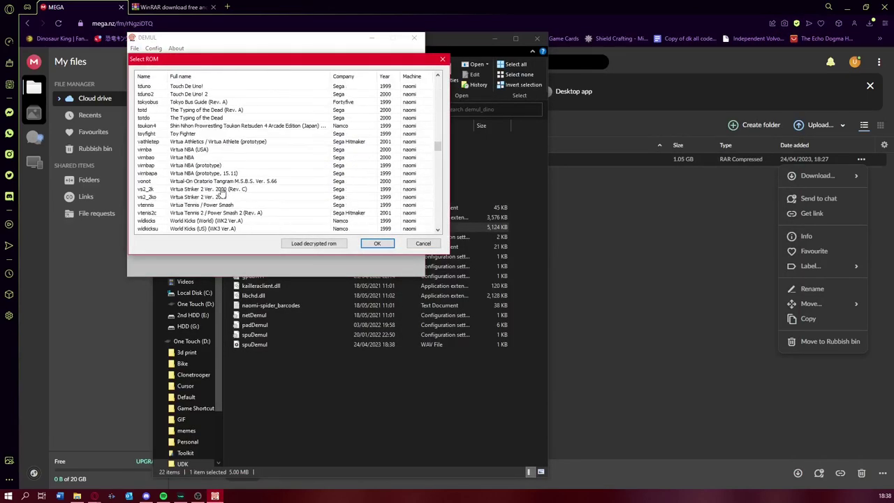
scroll(217, 183, down, 4)
scroll(215, 186, down, 10)
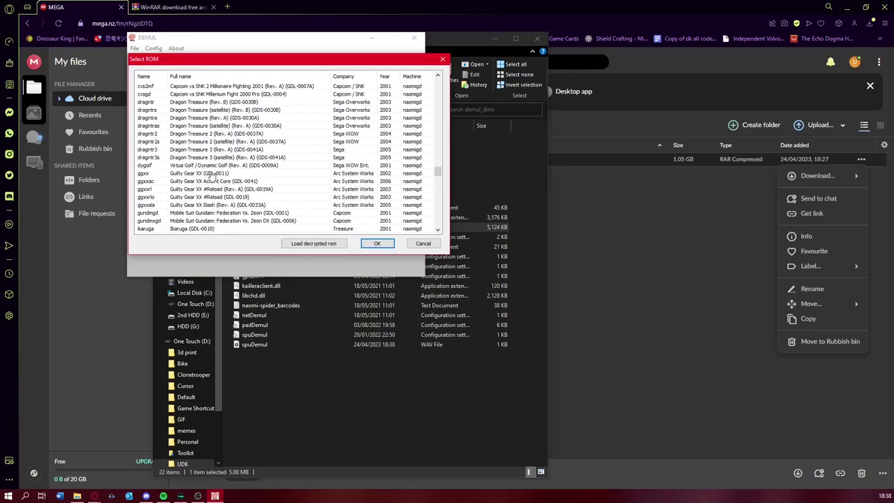
scroll(212, 176, down, 20)
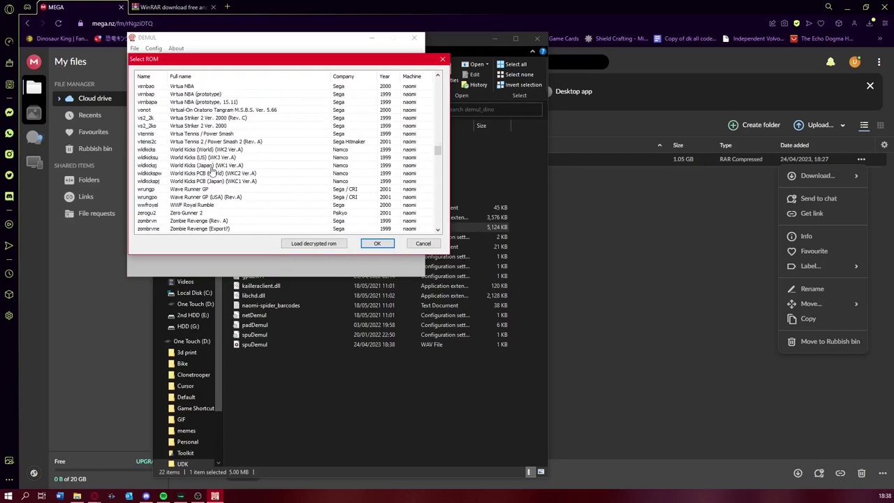
scroll(210, 172, down, 5)
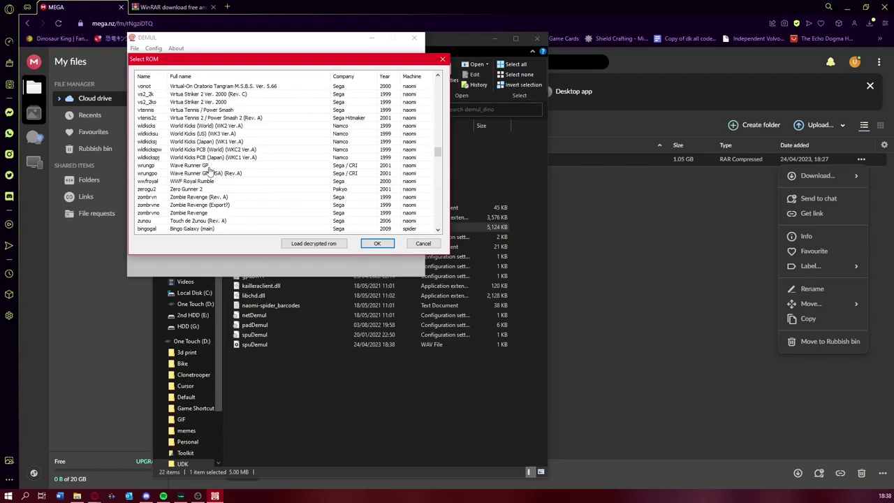
scroll(208, 170, down, 3)
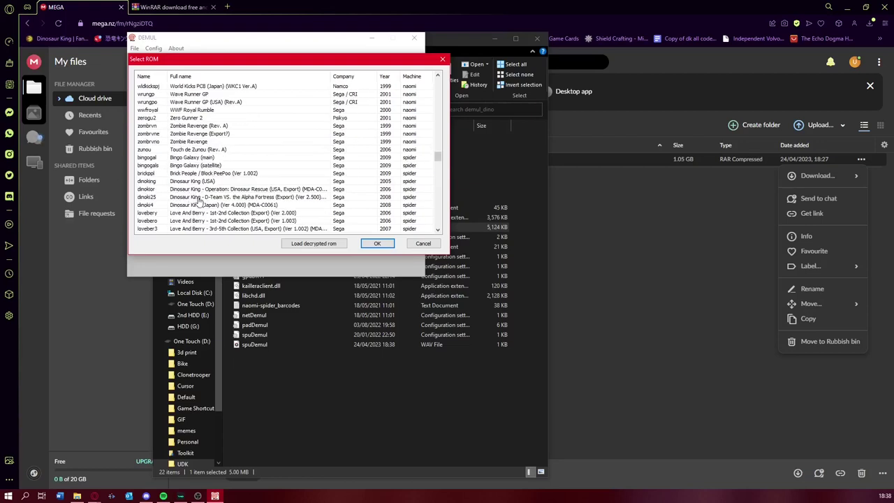
click(195, 182)
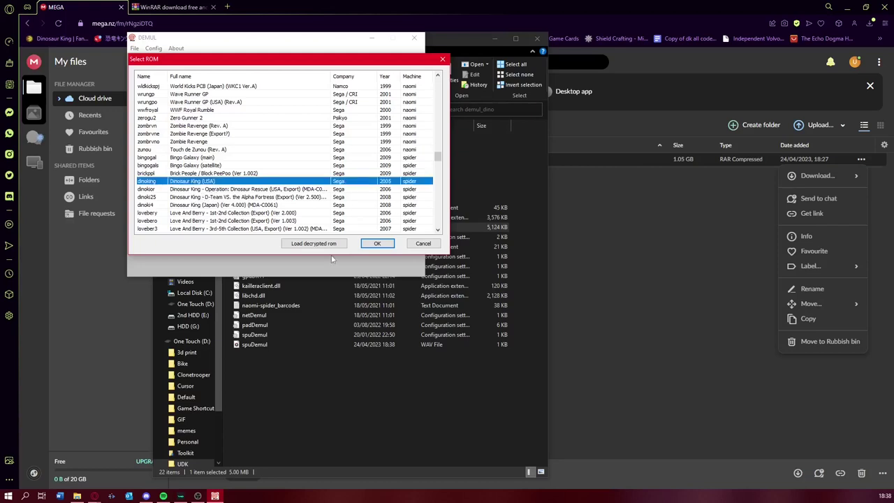
click(377, 243)
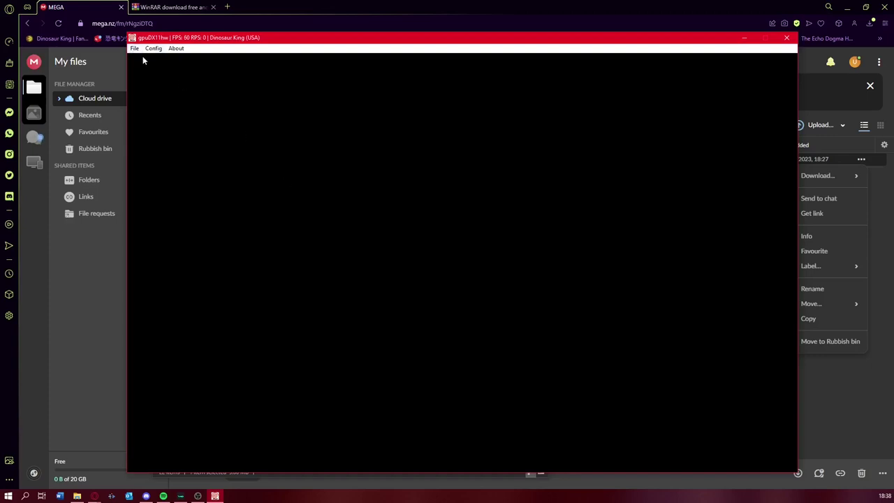
- Close the emulator and demul_dino folder windows, leaving demul_dino.rar deselected in MEGA
click(787, 40)
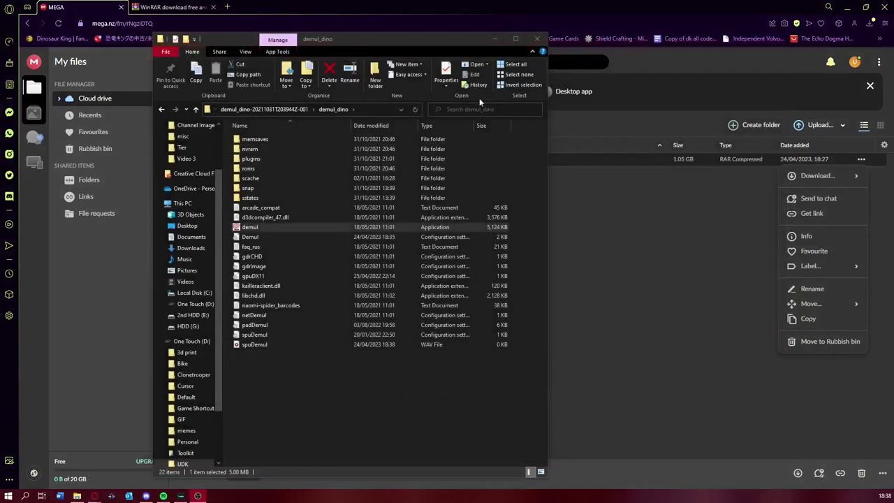
click(536, 39)
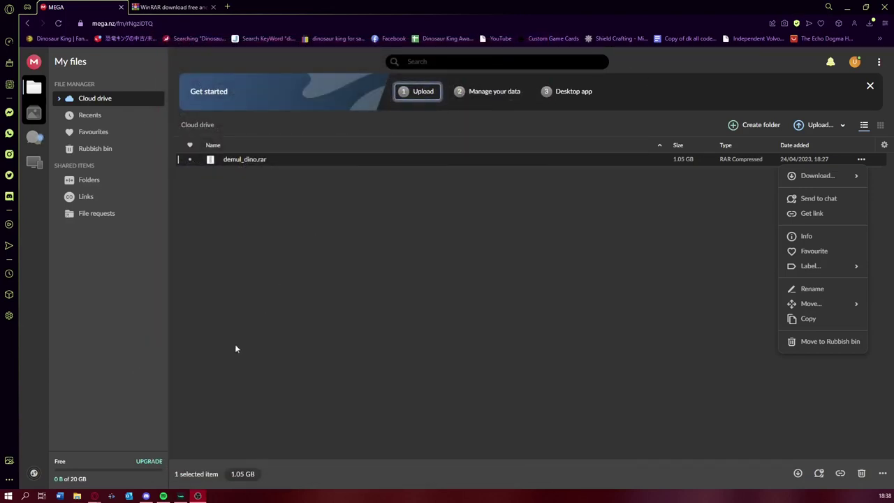
click(256, 188)
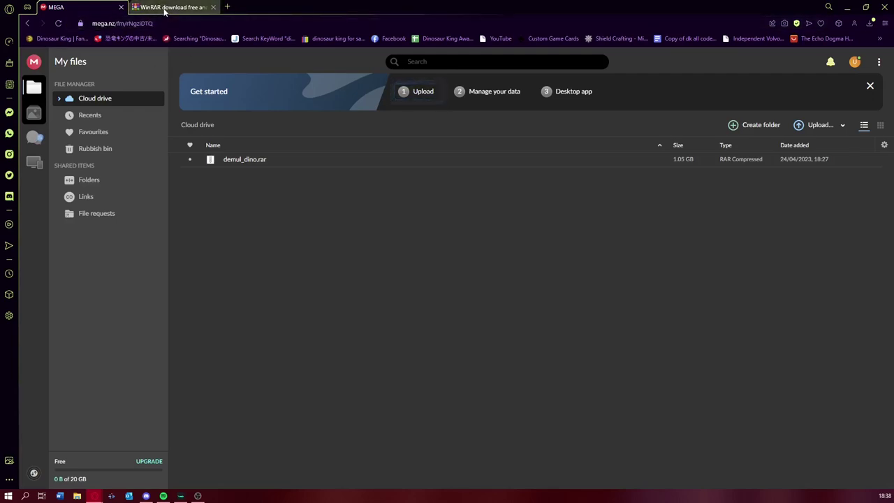
- Switch to the WinRAR 6.21 page, then minimise the browser to show the desktop
click(171, 7)
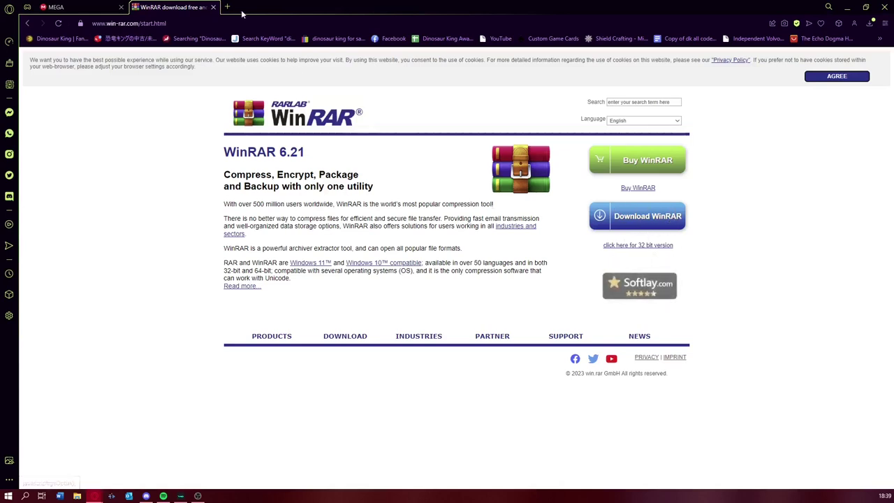
click(850, 7)
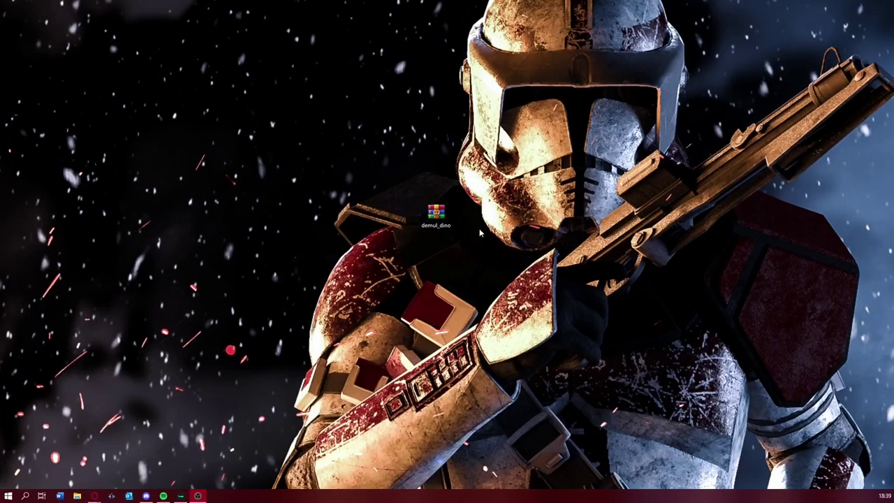
- Use Extract to demul_dino\ on the desktop's demul_dino.rar archive
right_click(441, 215)
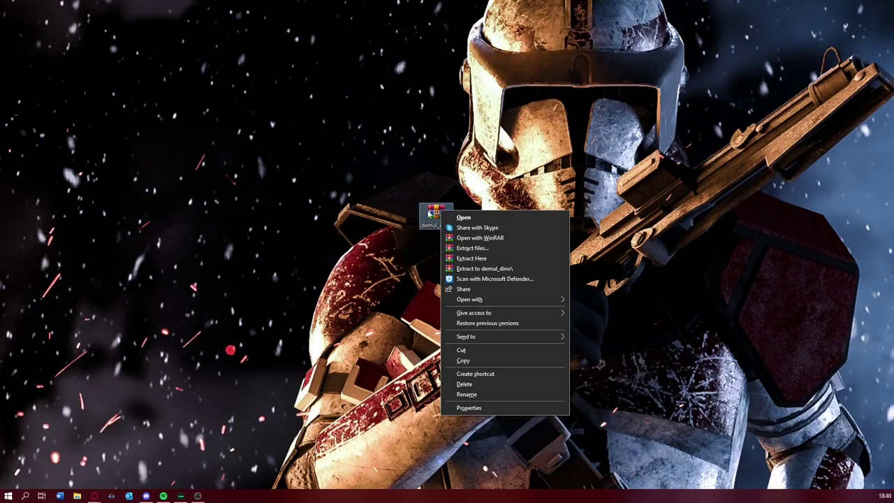
click(504, 269)
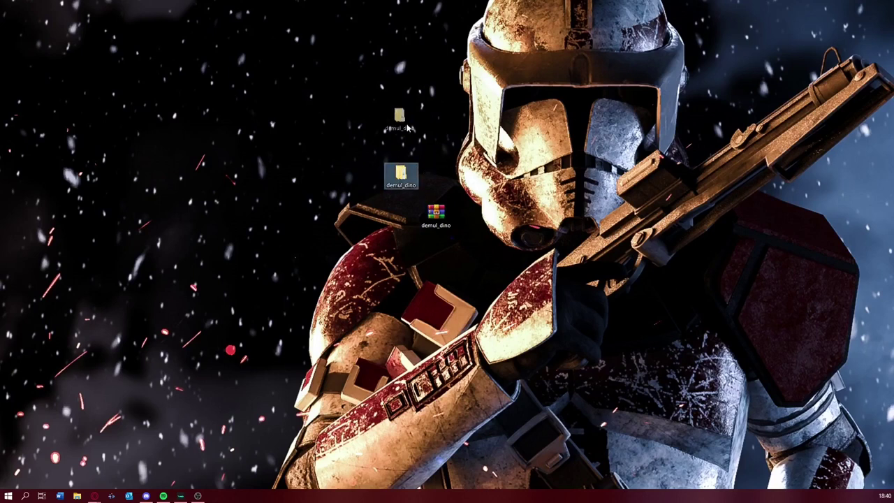
- Open the inner demul_dino folder in Large icons and launch demul.exe beside it
drag(411, 128, 441, 145)
double_click(436, 137)
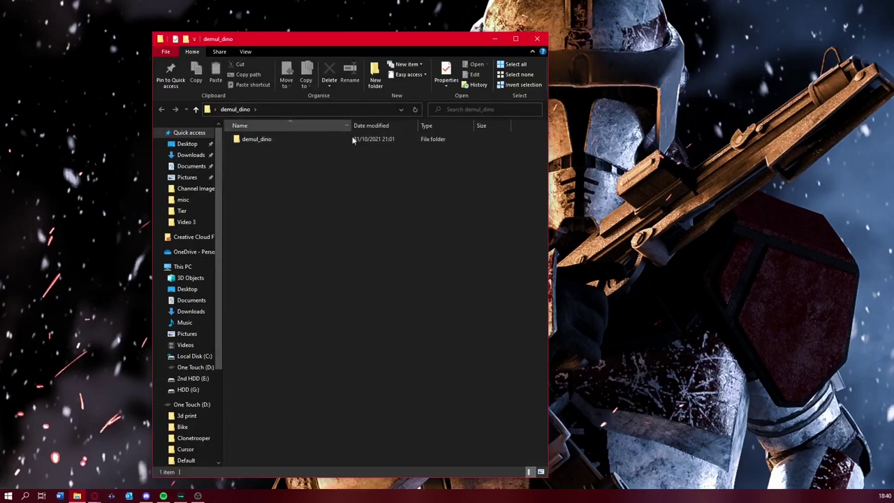
double_click(298, 139)
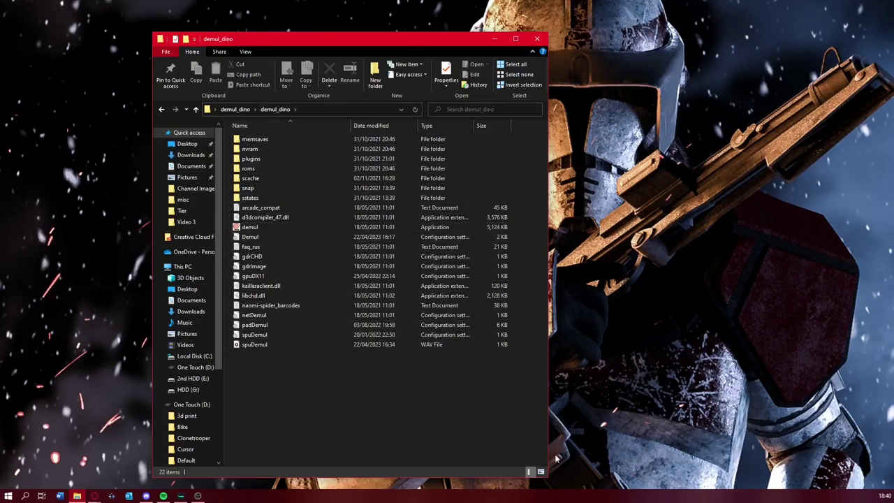
click(541, 472)
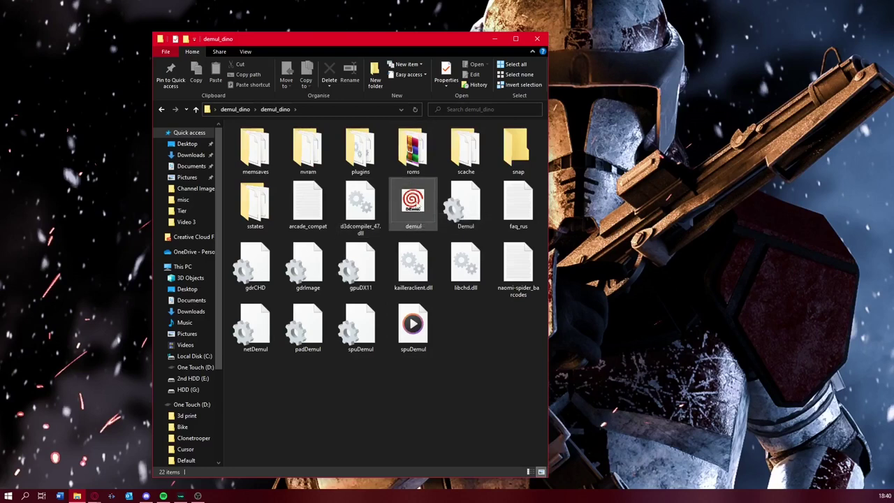
double_click(412, 199)
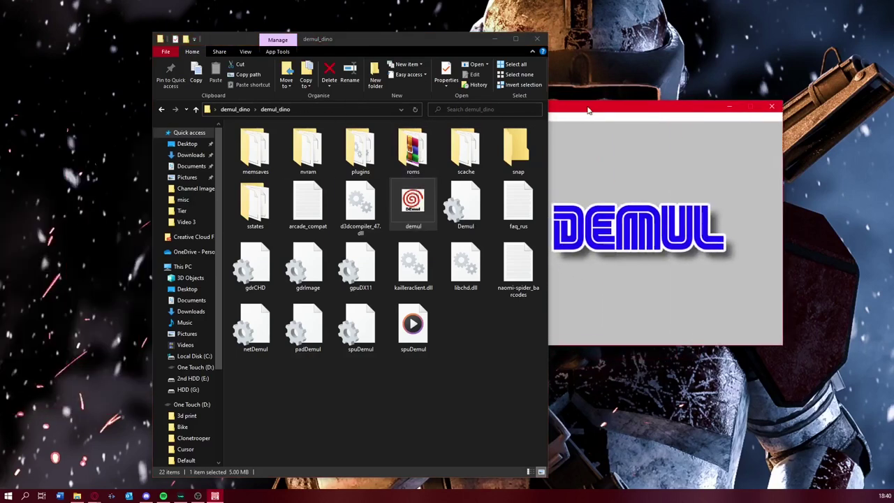
drag(594, 104, 462, 231)
- Look through the roms, memsaves, nvram and plugins folders, returning to demul_dino
double_click(400, 155)
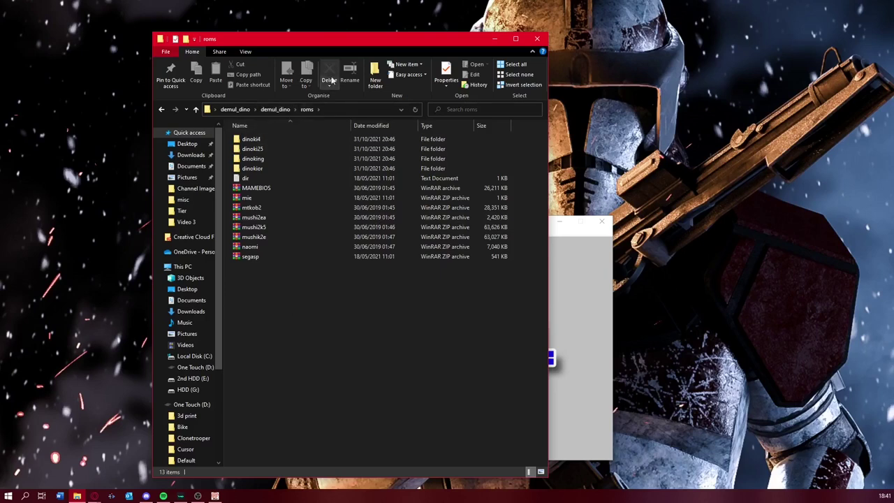
click(281, 111)
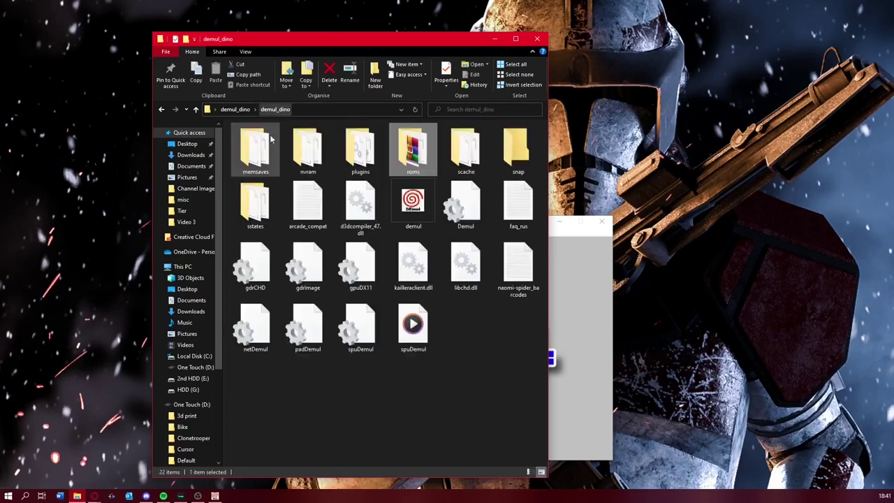
double_click(256, 154)
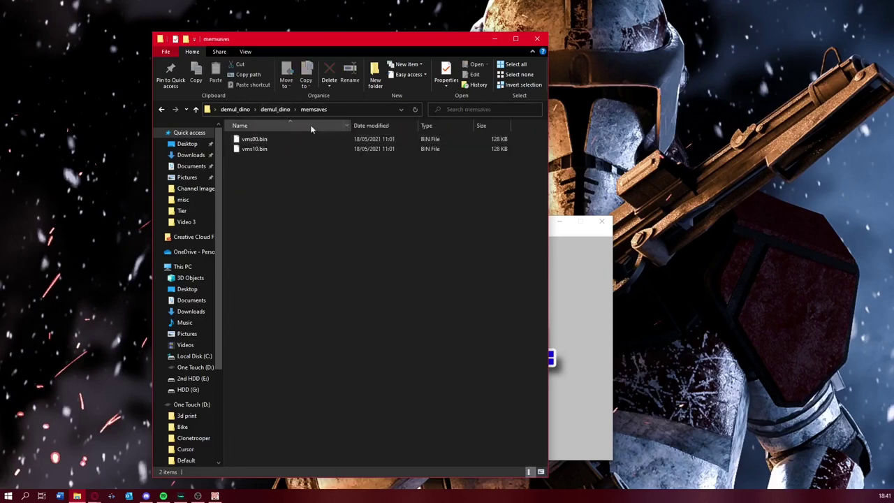
click(276, 110)
double_click(307, 154)
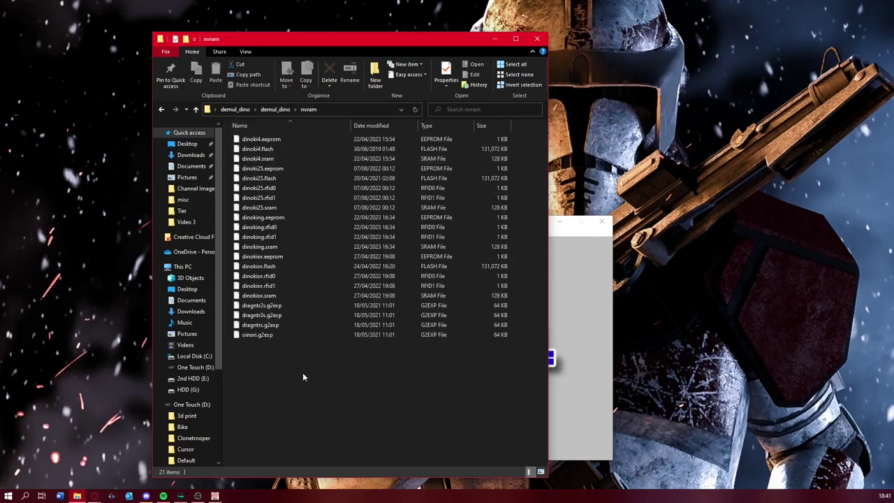
click(276, 109)
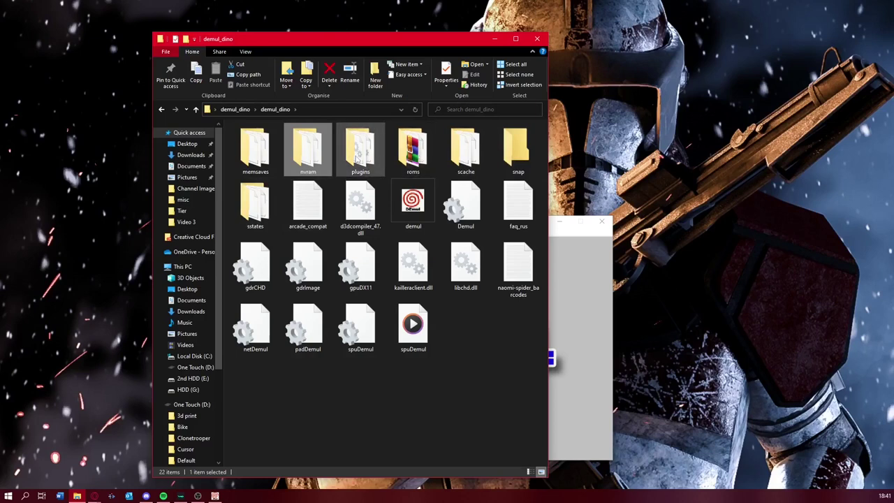
double_click(360, 151)
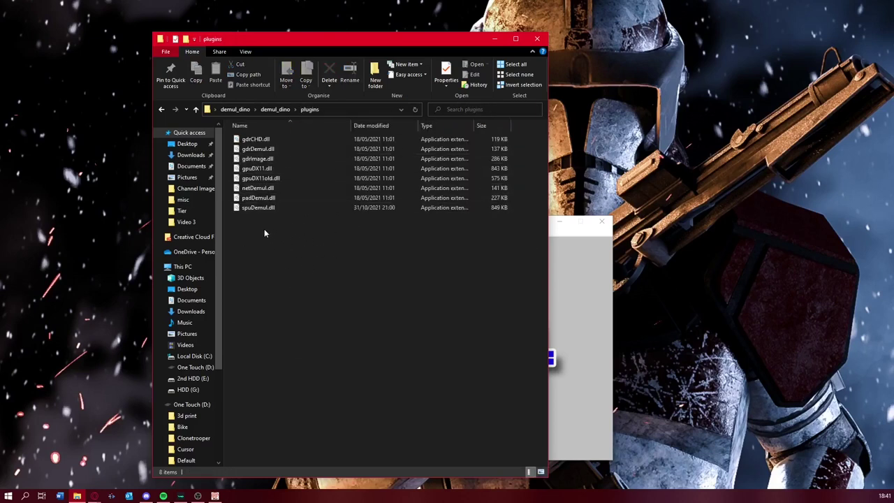
drag(250, 225, 366, 258)
click(279, 110)
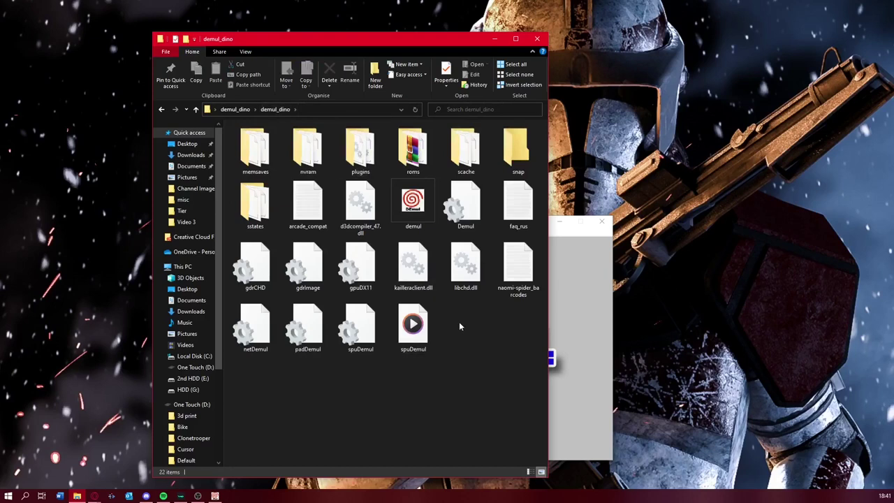
- Open Config > Plugins and Paths and browse for a new Plugins Path folder
click(562, 246)
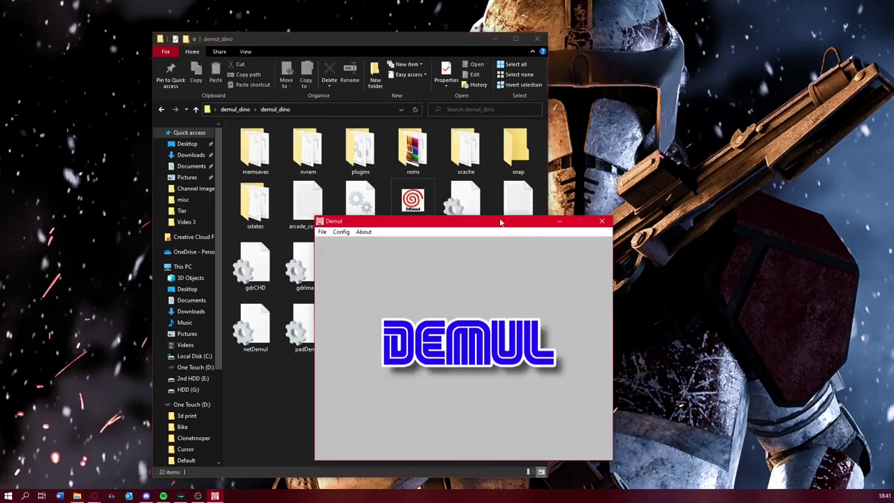
drag(500, 222, 476, 139)
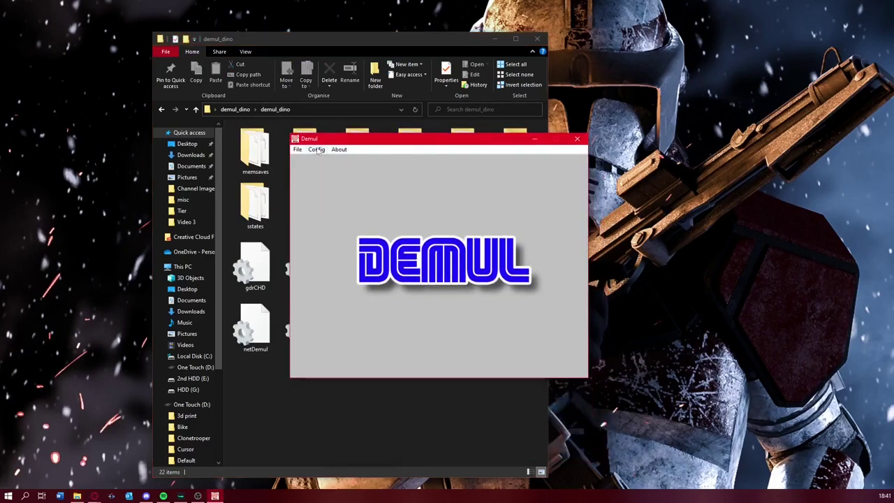
click(318, 151)
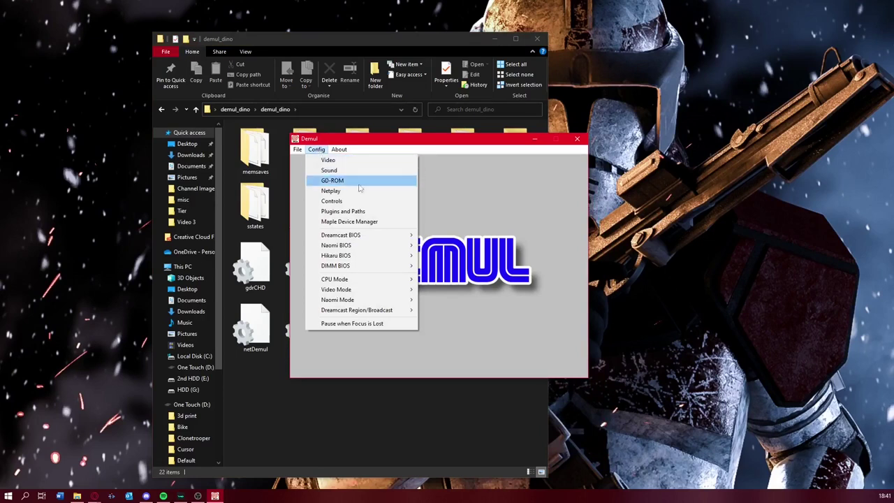
click(377, 211)
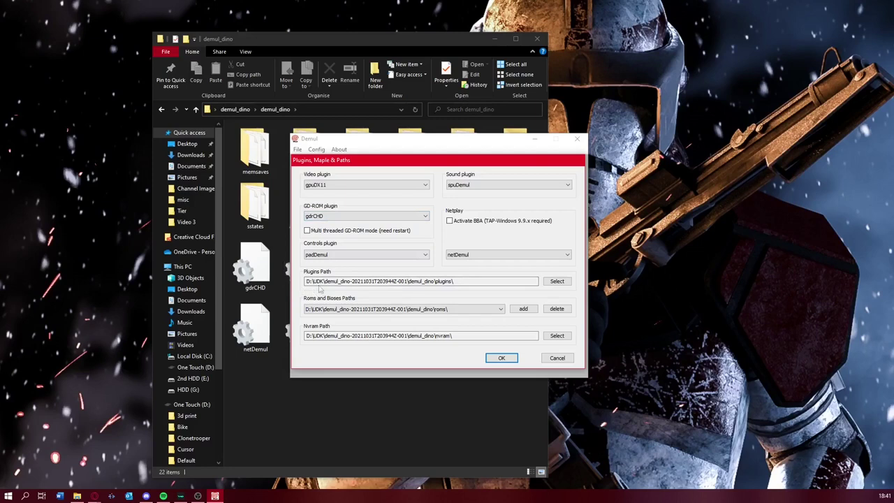
drag(460, 281, 404, 281)
click(431, 281)
click(552, 283)
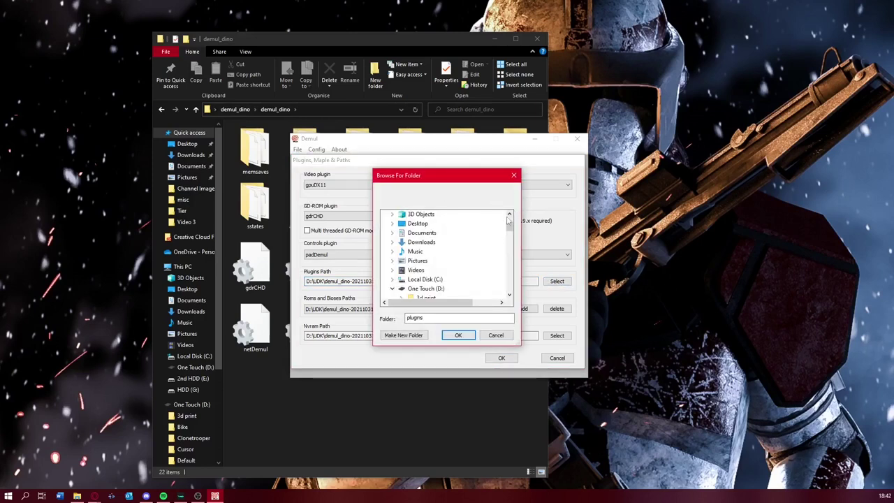
- Choose Desktop > demul_dino > demul_dino > plugins as the Plugins Path
click(393, 224)
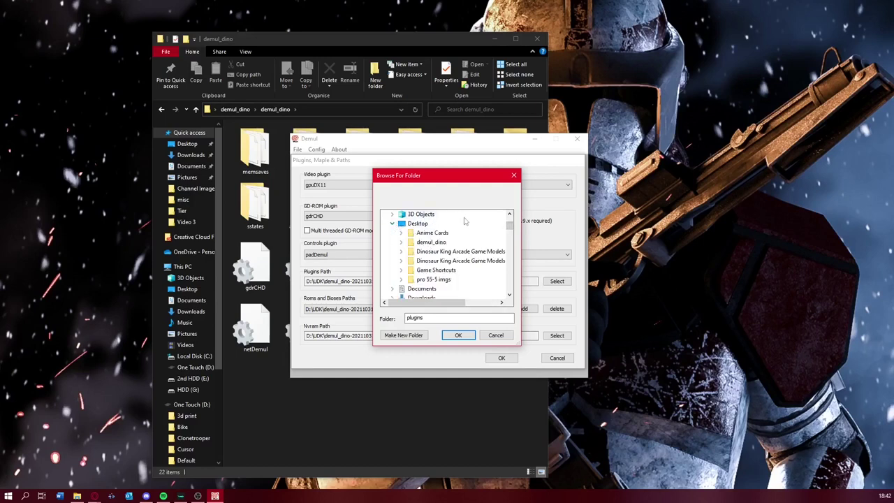
click(401, 242)
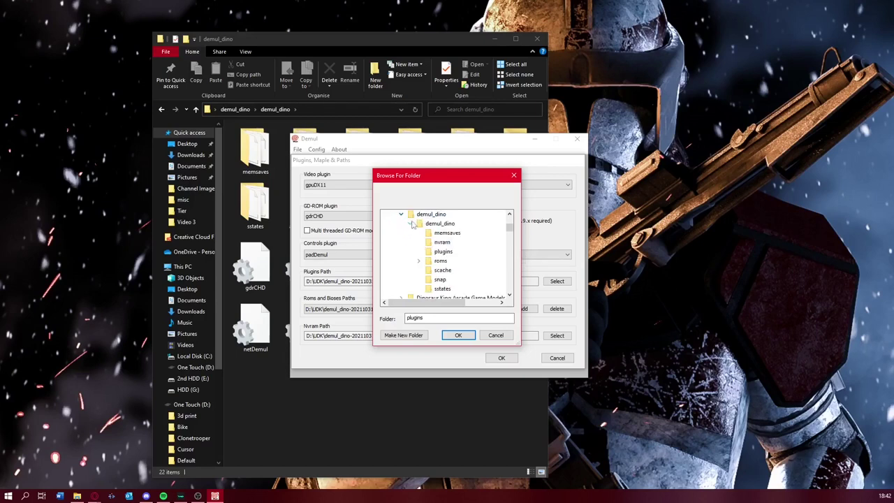
drag(420, 177, 446, 174)
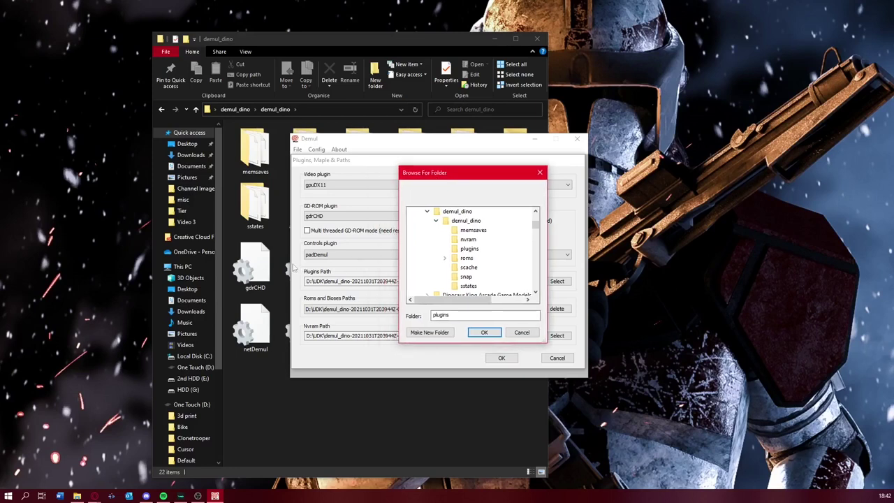
click(458, 253)
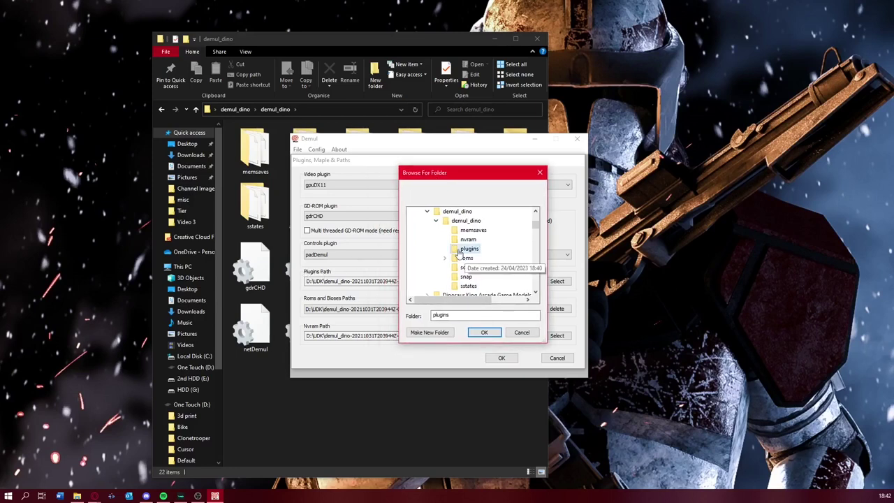
click(485, 333)
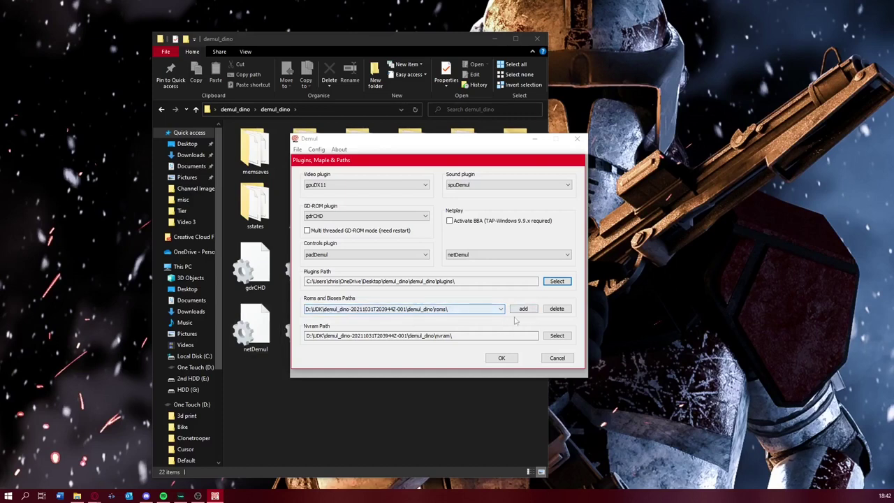
- Delete the old Roms and Bioses path and add Desktop > demul_dino > demul_dino > roms
click(554, 311)
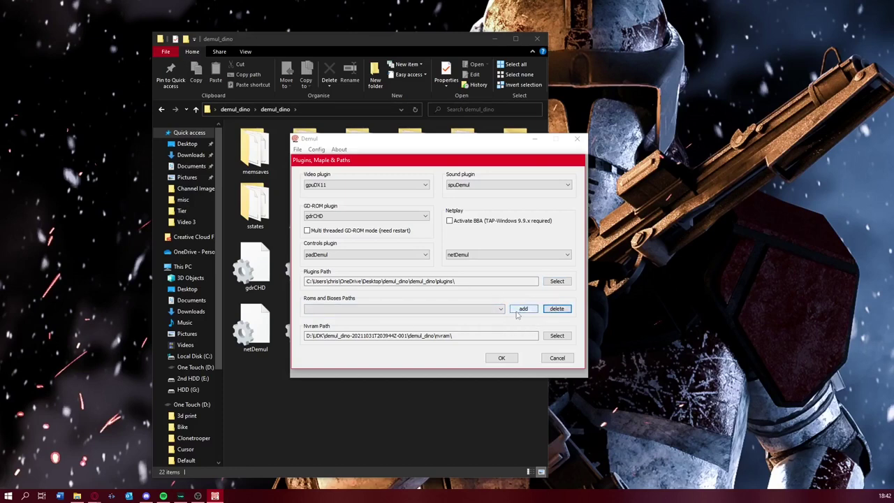
click(520, 312)
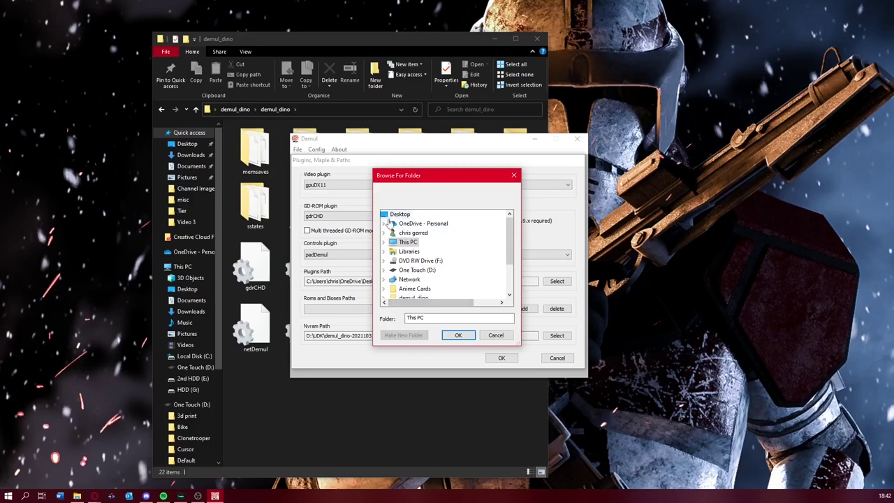
click(400, 214)
click(416, 292)
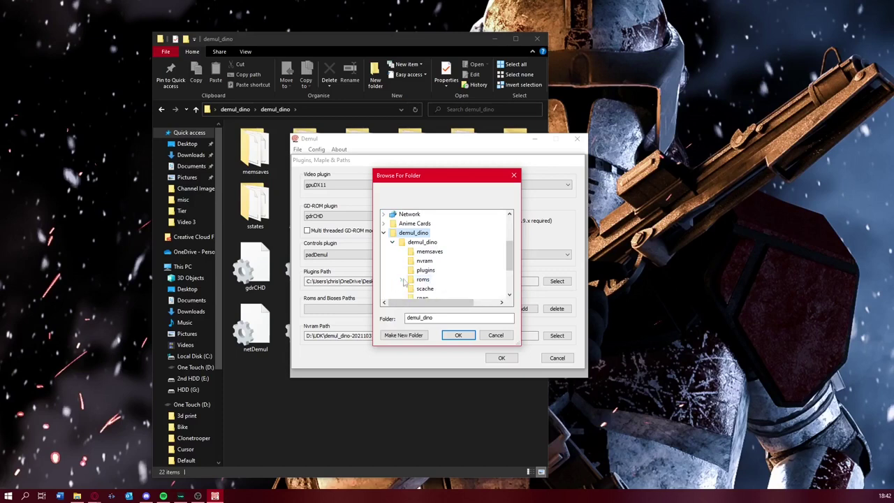
click(418, 280)
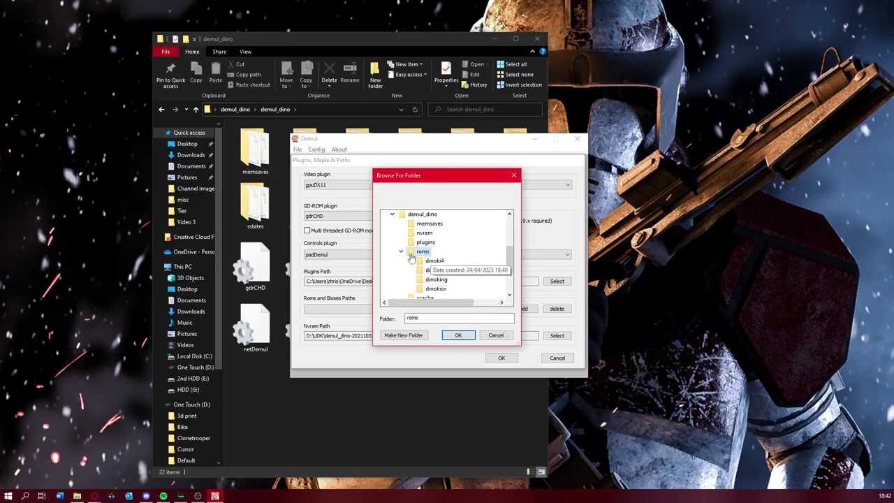
scroll(437, 257, down, 1)
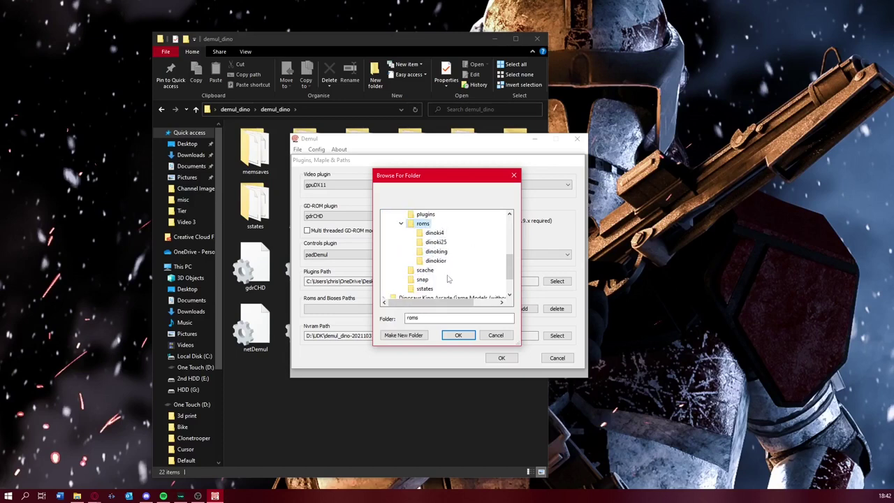
scroll(448, 279, up, 1)
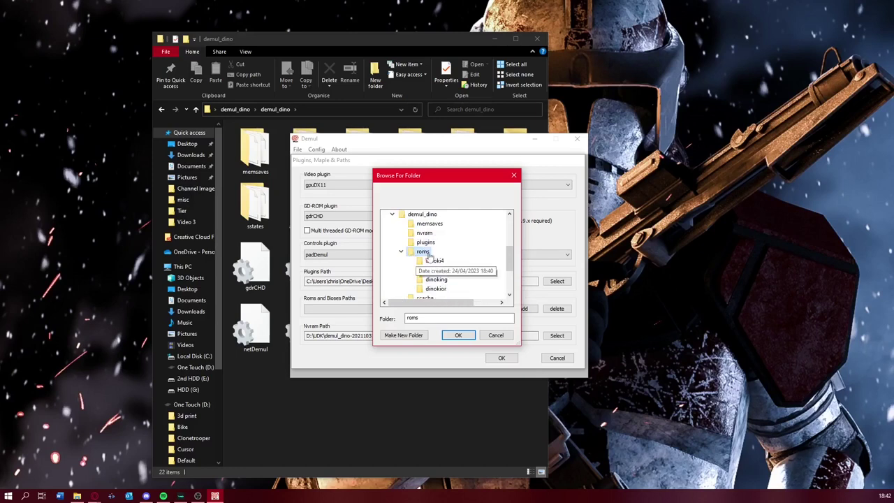
double_click(424, 318)
click(454, 336)
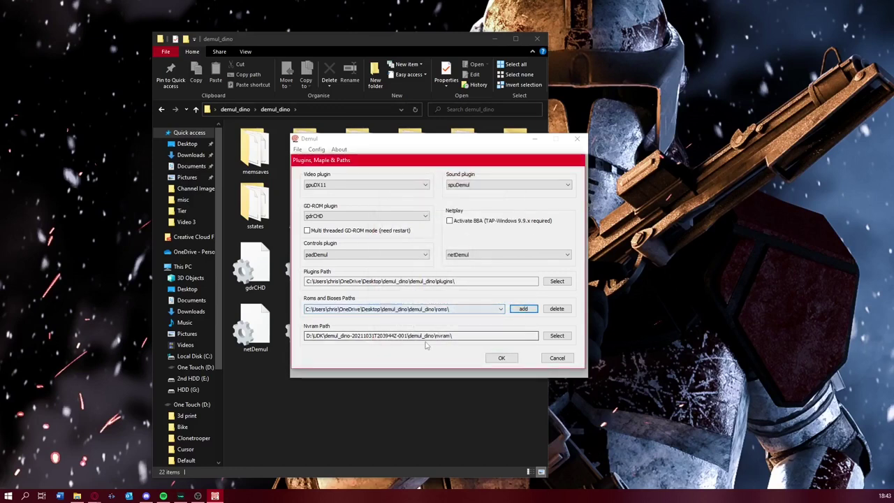
- Set the Nvram Path to the nvram folder under Desktop > demul_dino > demul_dino
click(557, 337)
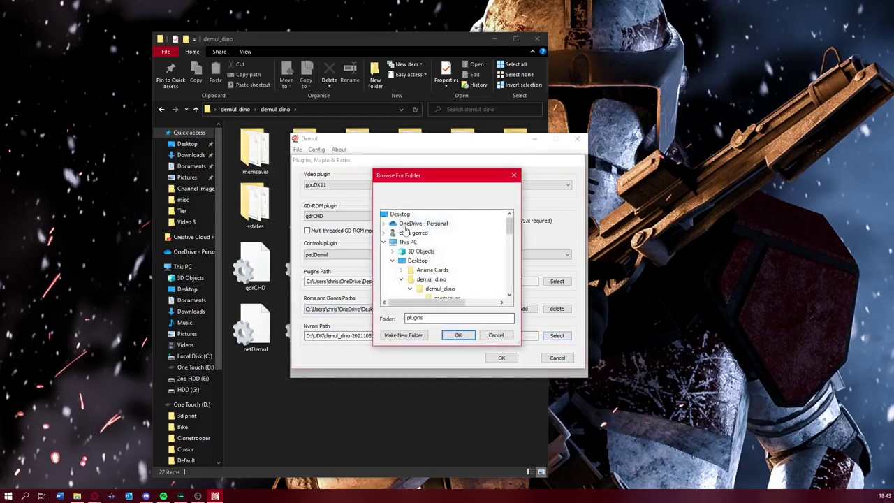
scroll(447, 276, up, 1)
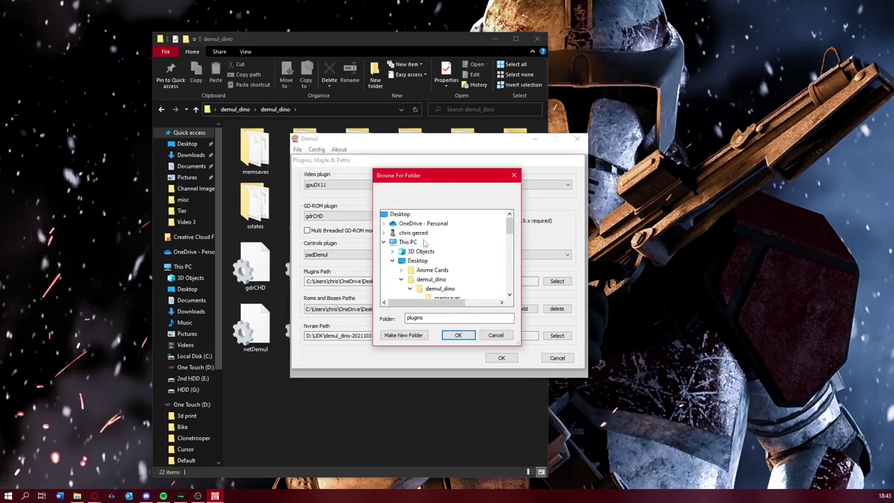
click(392, 215)
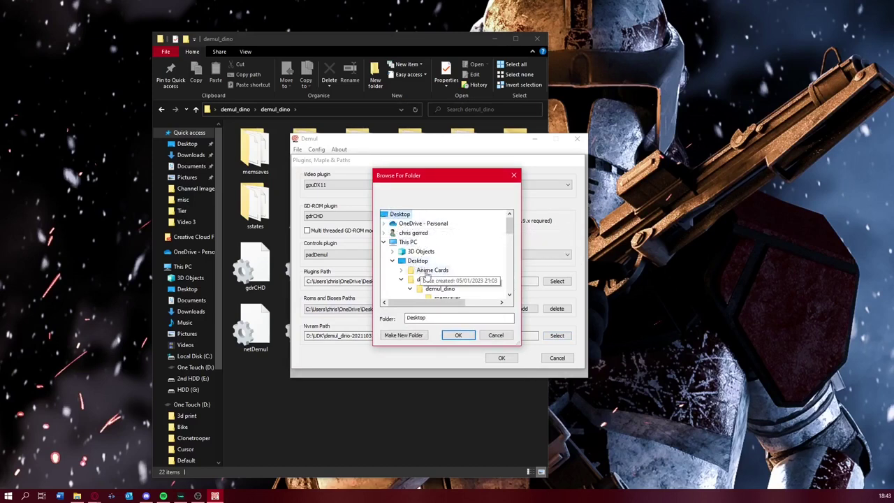
scroll(431, 257, down, 1)
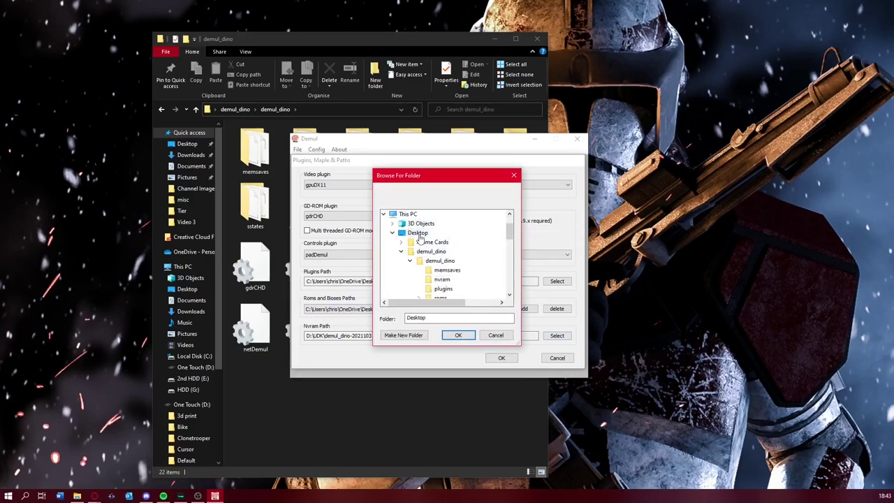
scroll(438, 262, down, 1)
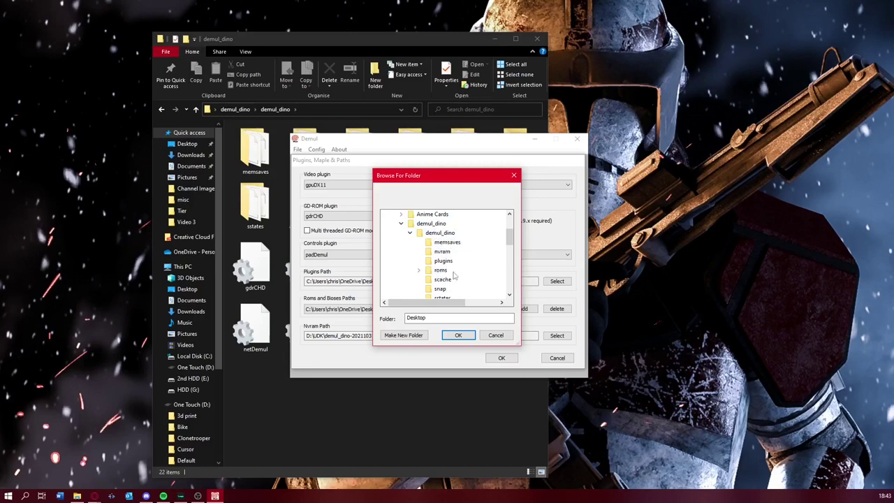
click(443, 253)
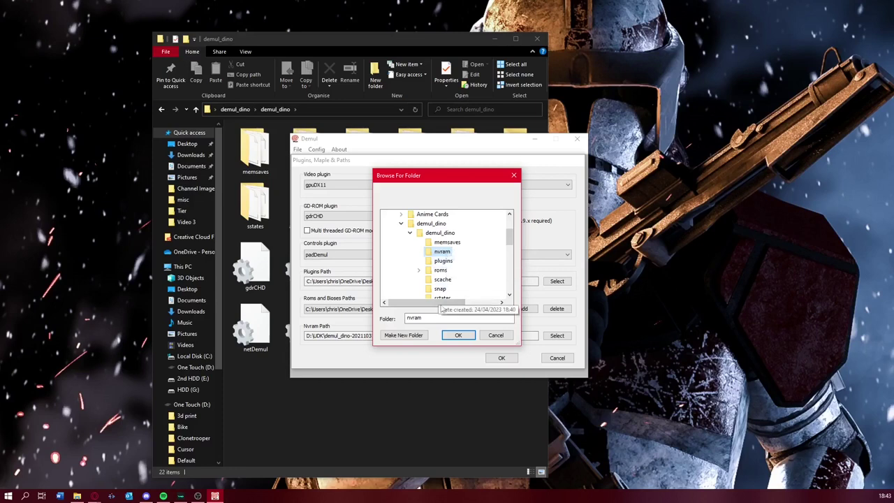
click(458, 336)
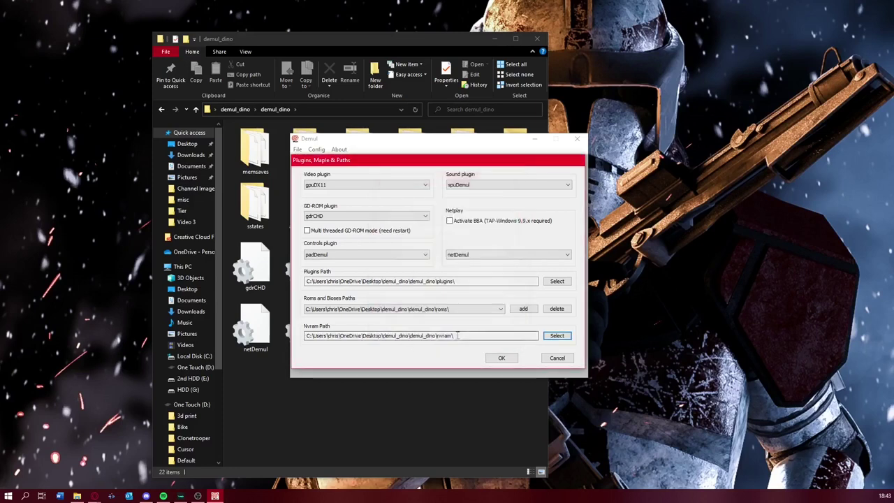
- Save the path settings and open the Config > Video Direct3D11 settings
click(502, 359)
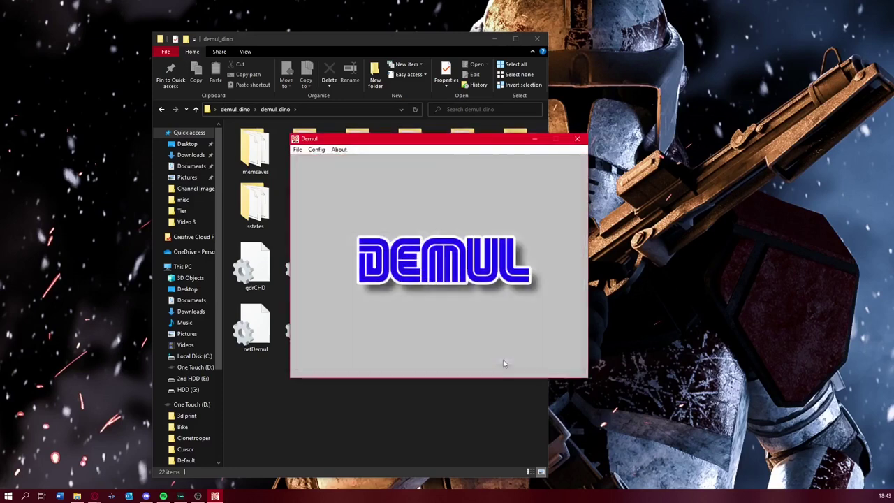
click(314, 153)
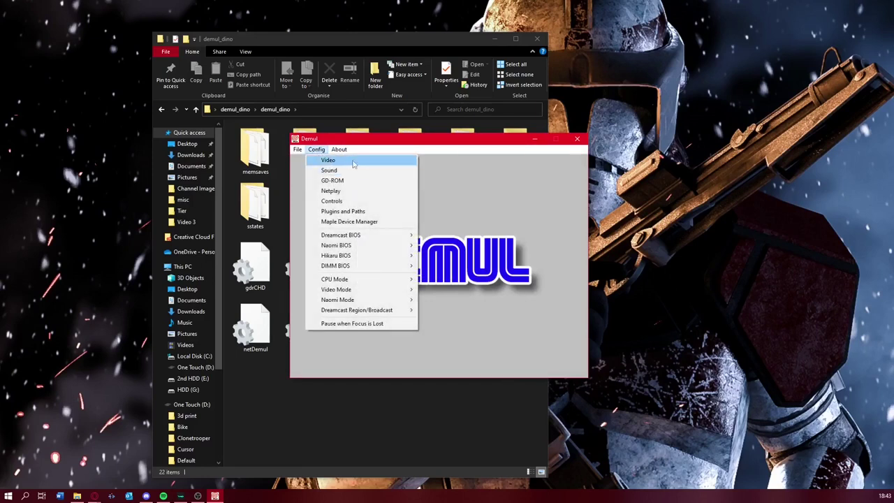
click(331, 161)
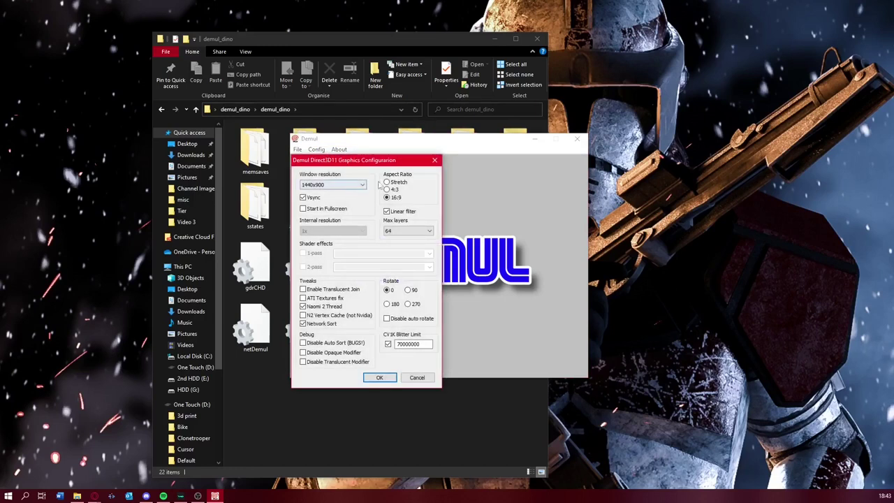
click(400, 232)
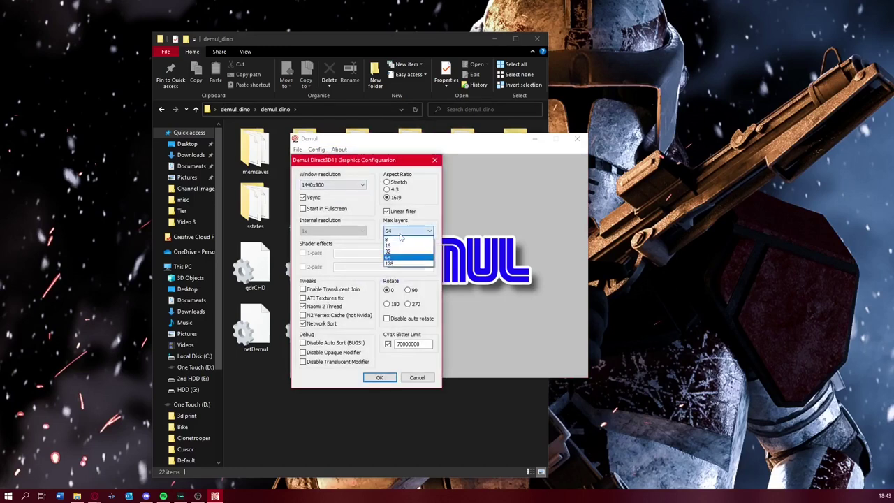
click(400, 239)
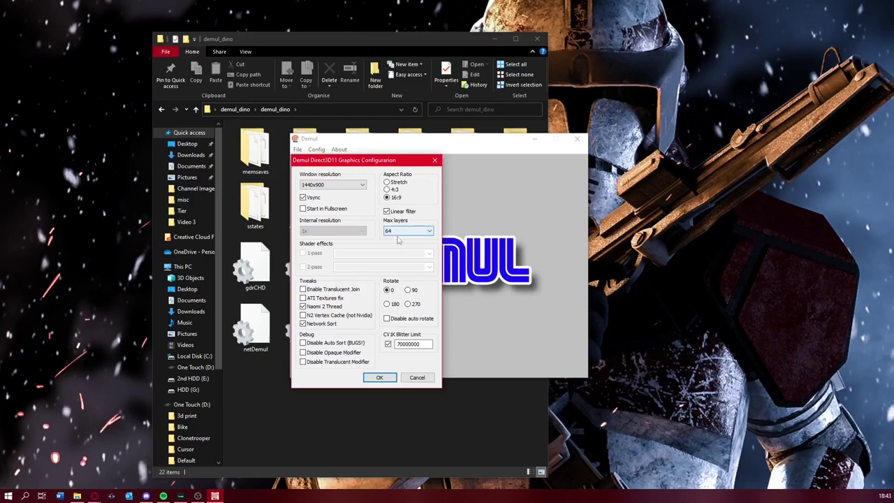
- Try Max layers values 32, 8 and 16, then set Max layers back to 64
click(398, 233)
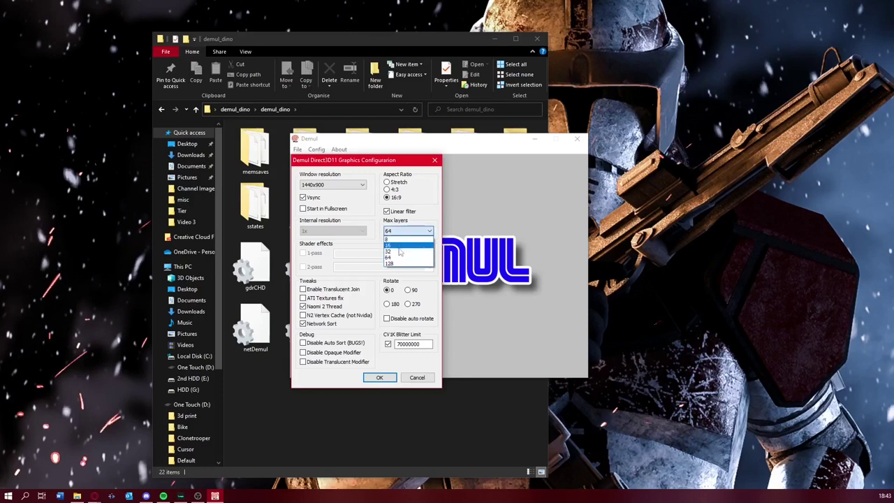
click(399, 238)
click(400, 233)
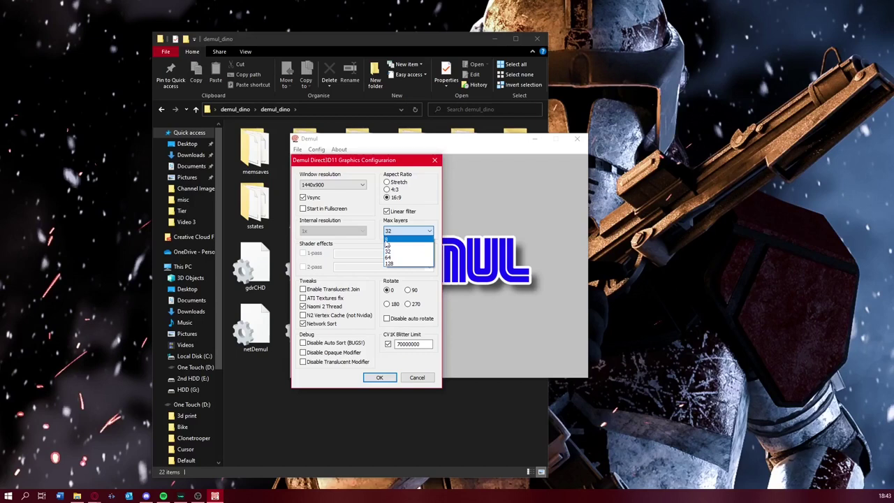
click(388, 240)
click(400, 232)
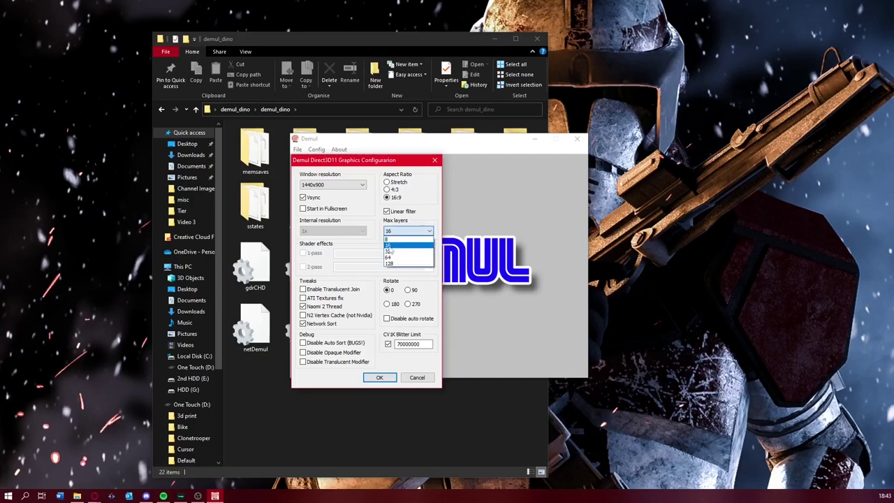
click(393, 240)
click(395, 232)
click(394, 246)
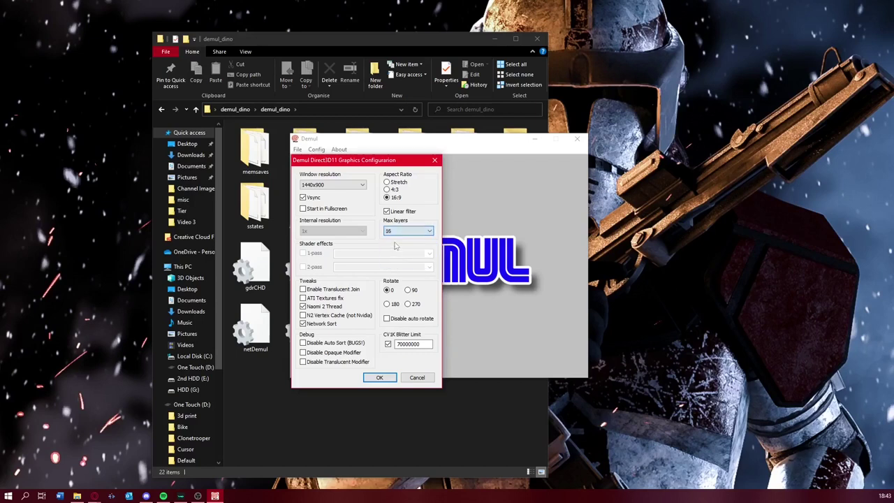
click(400, 234)
click(394, 240)
click(407, 231)
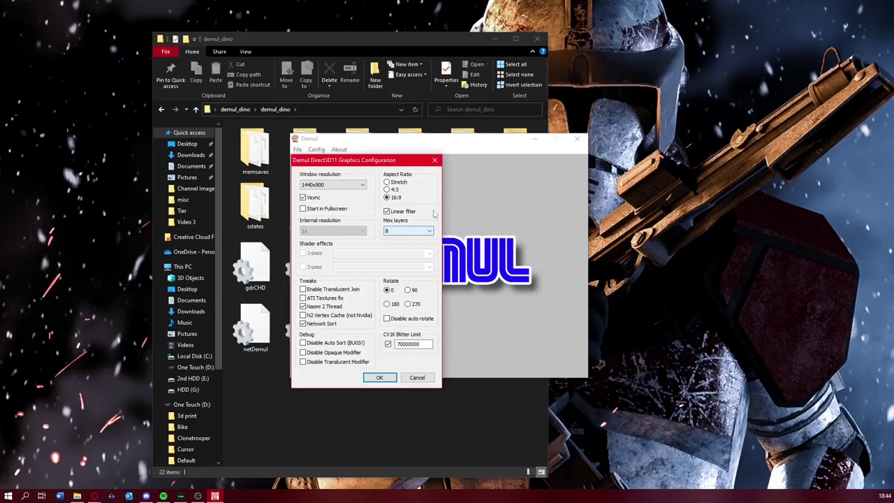
click(409, 231)
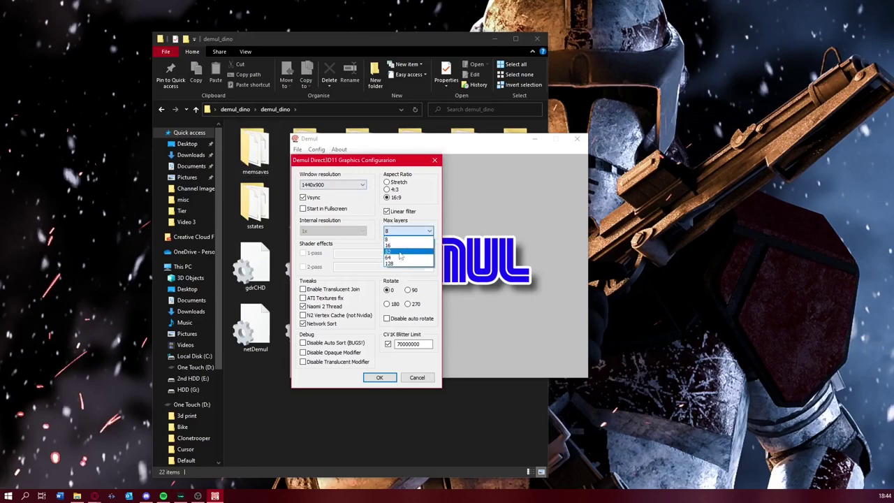
click(394, 261)
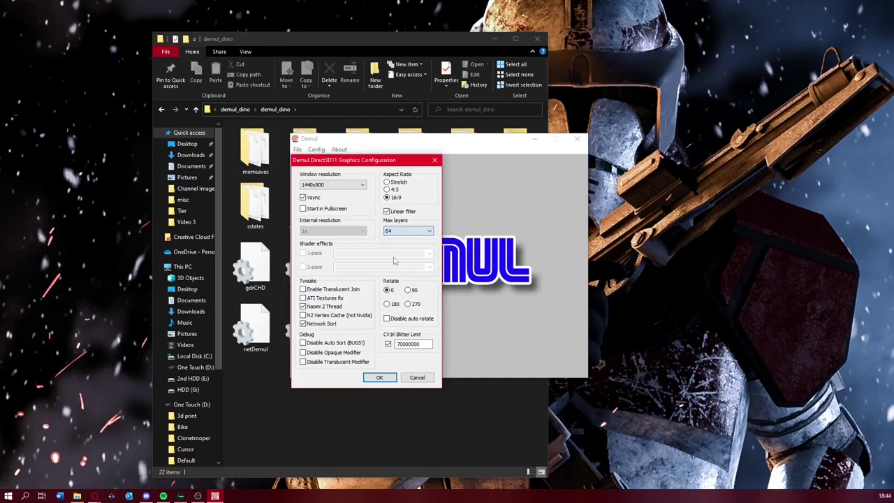
- Keep the window resolution at 1440x900, set the aspect ratio to 16:9, and save the graphics settings
click(336, 185)
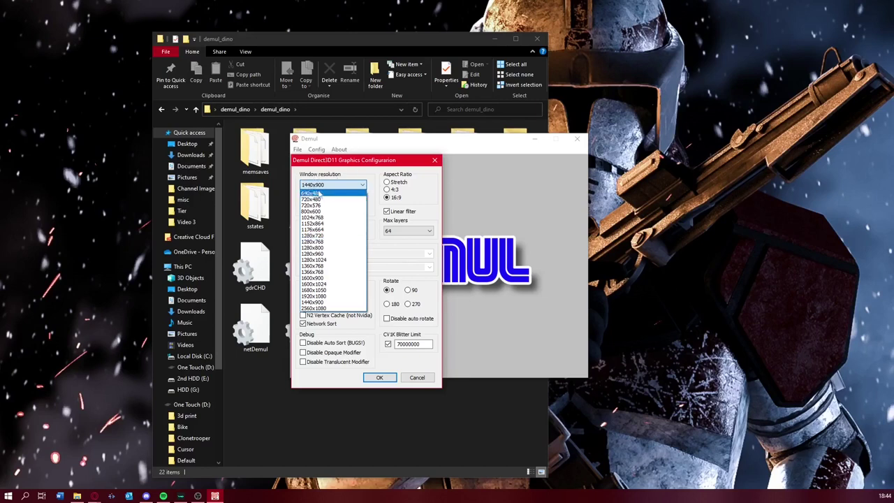
click(326, 186)
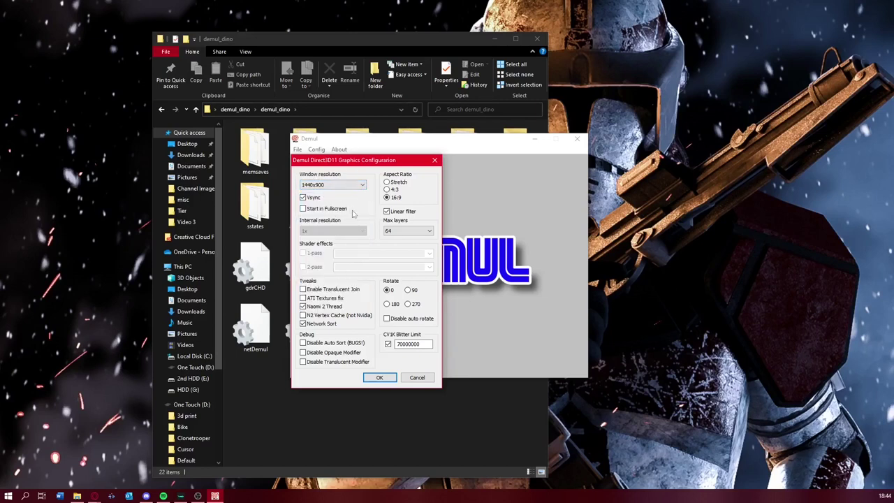
click(337, 184)
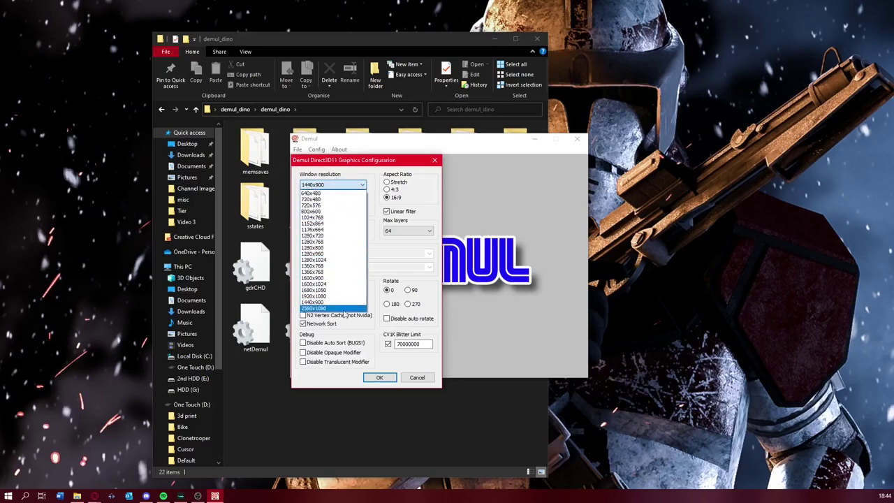
click(336, 184)
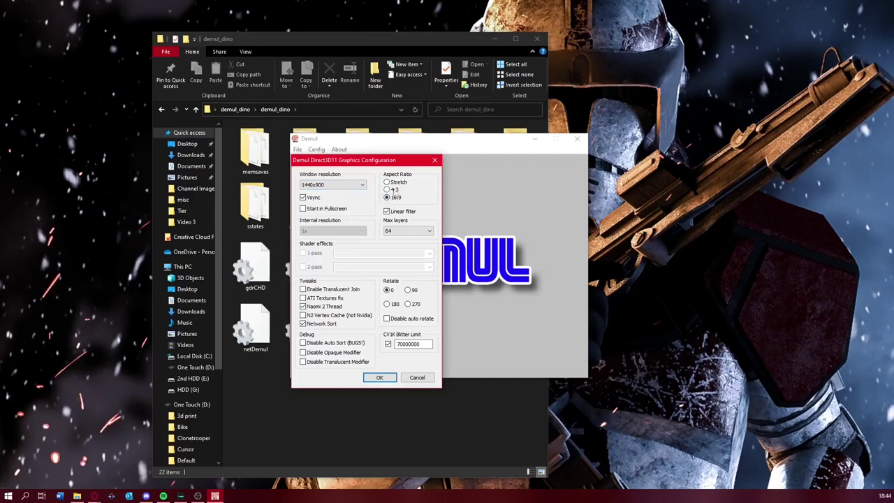
click(387, 190)
click(387, 198)
click(380, 378)
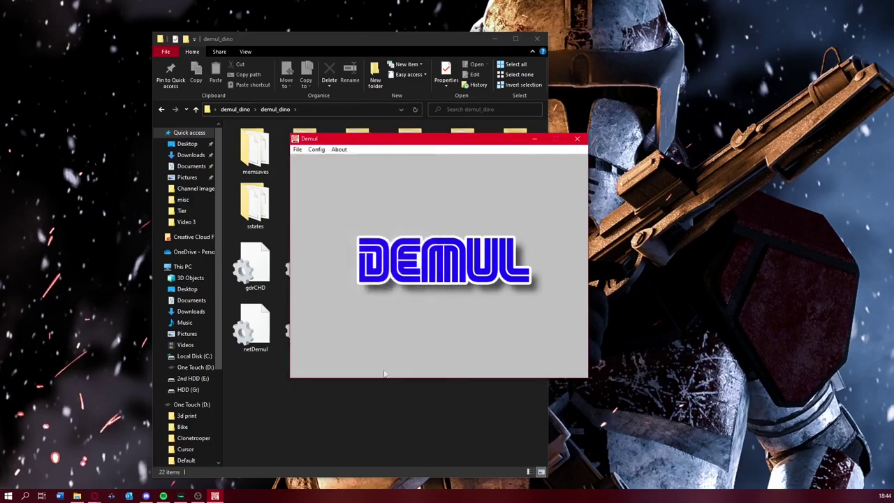
click(317, 150)
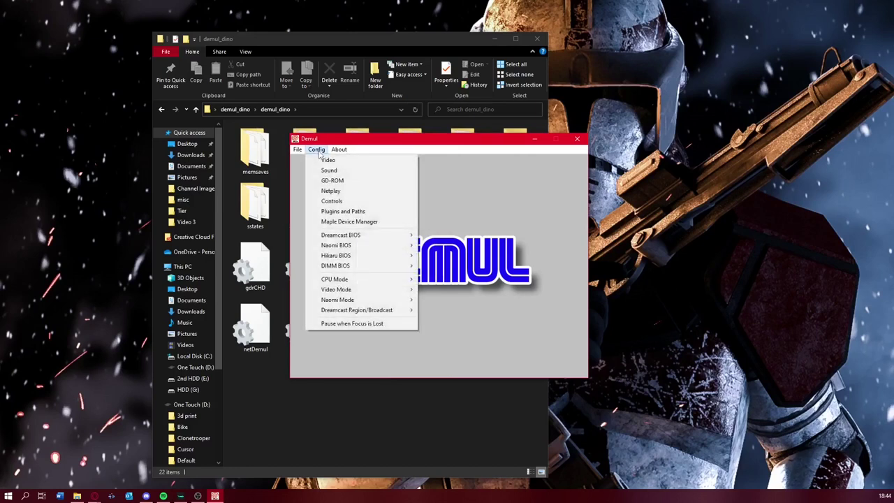
click(318, 151)
click(318, 151)
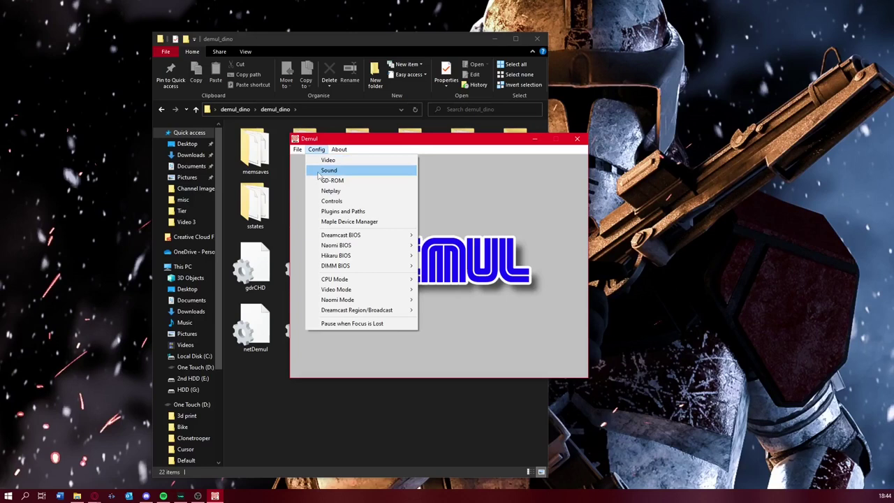
click(318, 173)
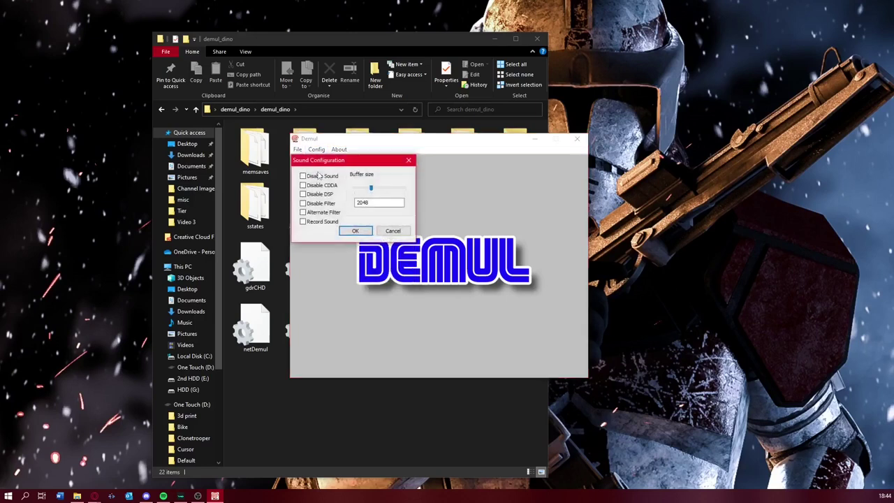
click(356, 232)
drag(335, 163, 366, 177)
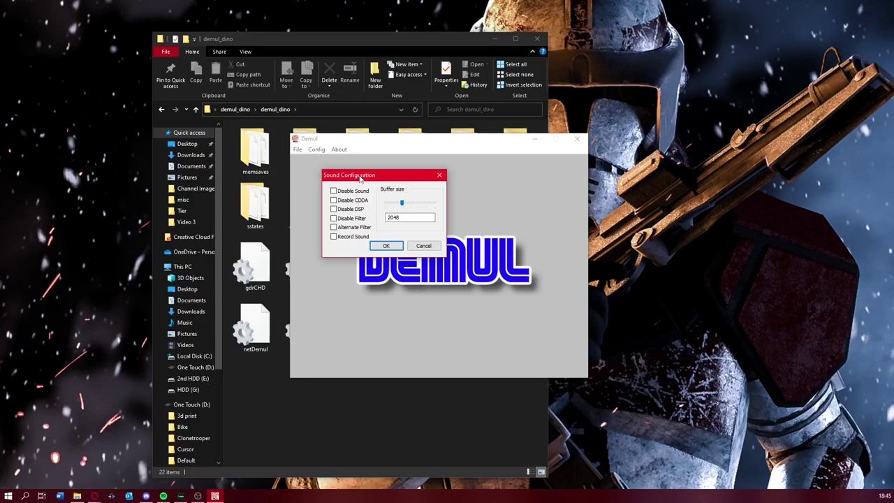
click(384, 248)
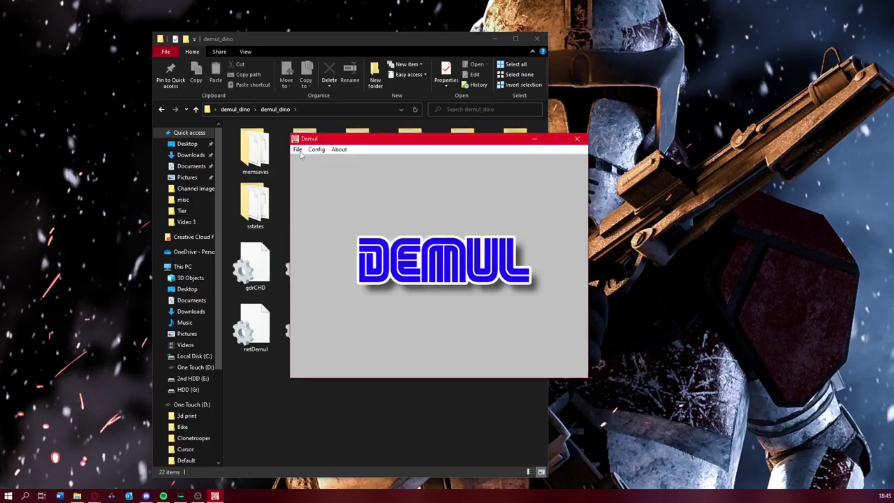
- Open Config > Controls and the Arcade Joy 1 key bindings
click(316, 151)
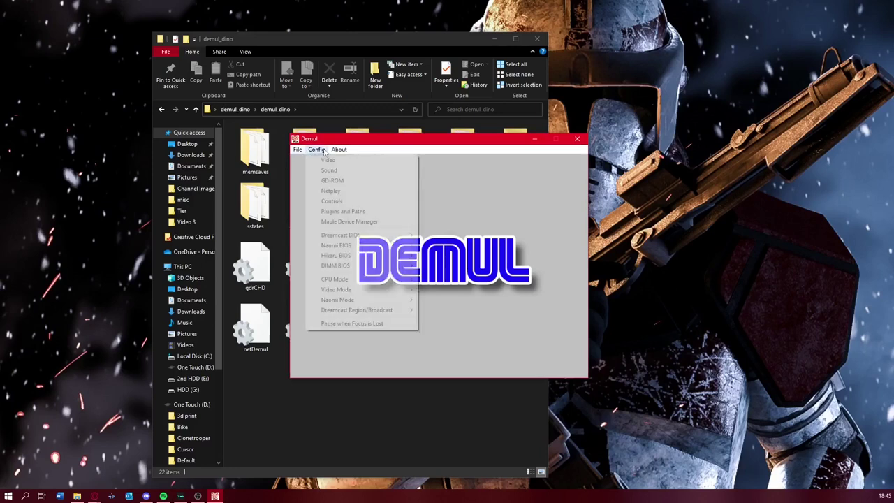
click(323, 151)
click(315, 152)
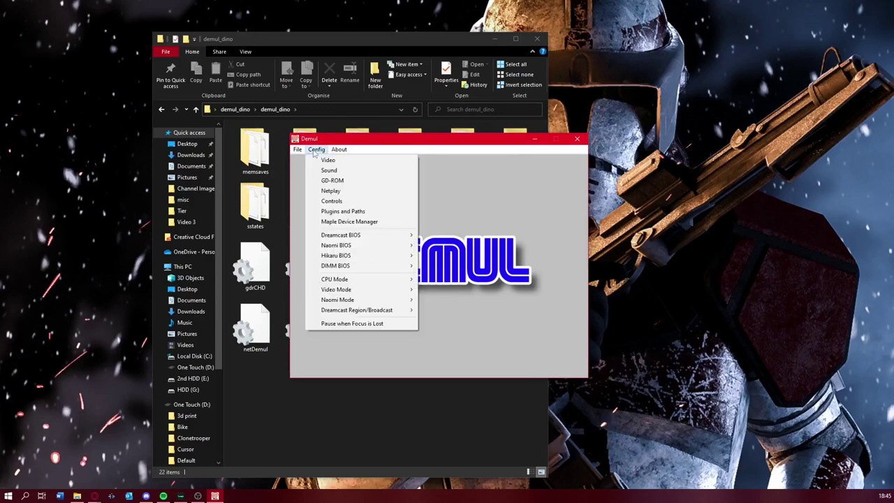
click(331, 201)
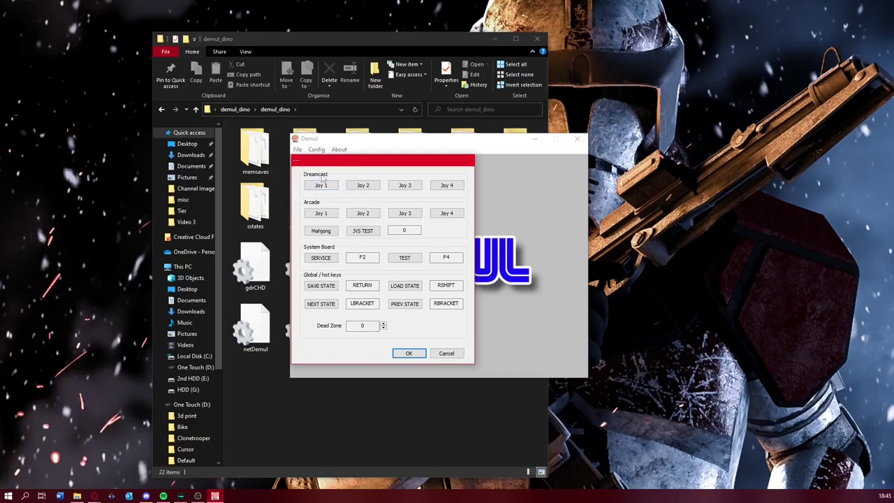
click(320, 213)
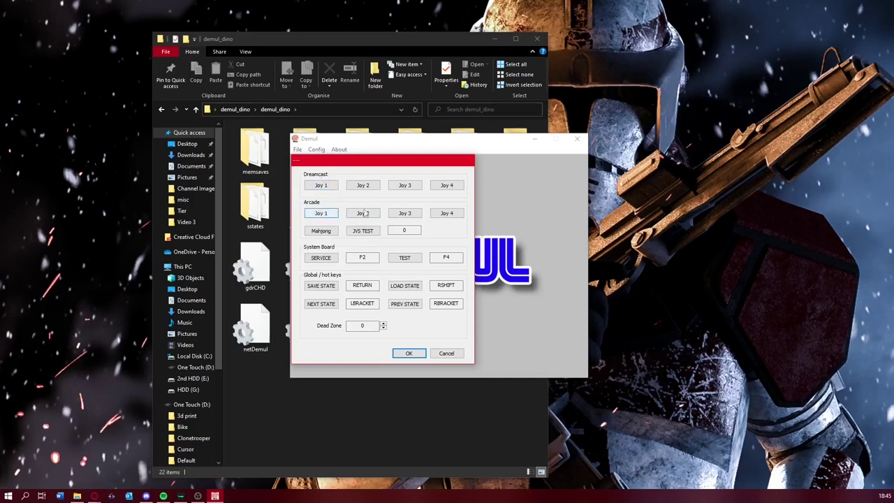
click(322, 216)
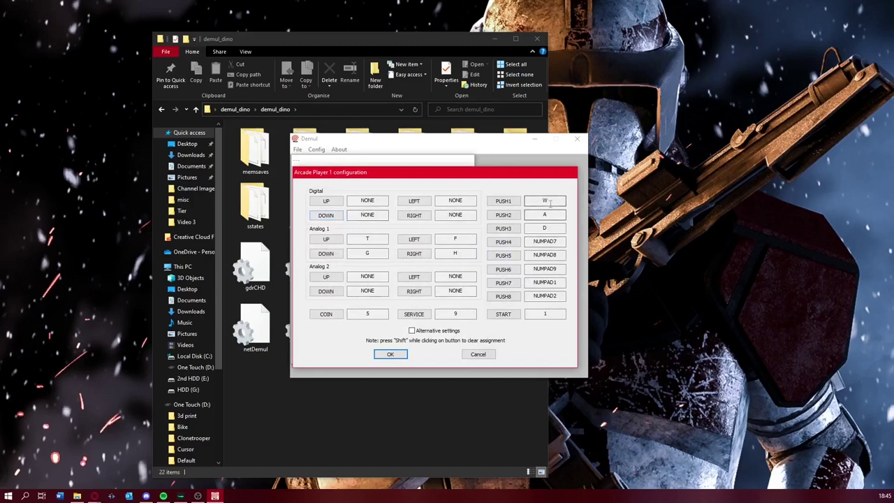
- Check Player 1's COIN, SERVICE and PUSH1–PUSH3 bindings, with PUSH3 set to D
click(375, 315)
click(468, 315)
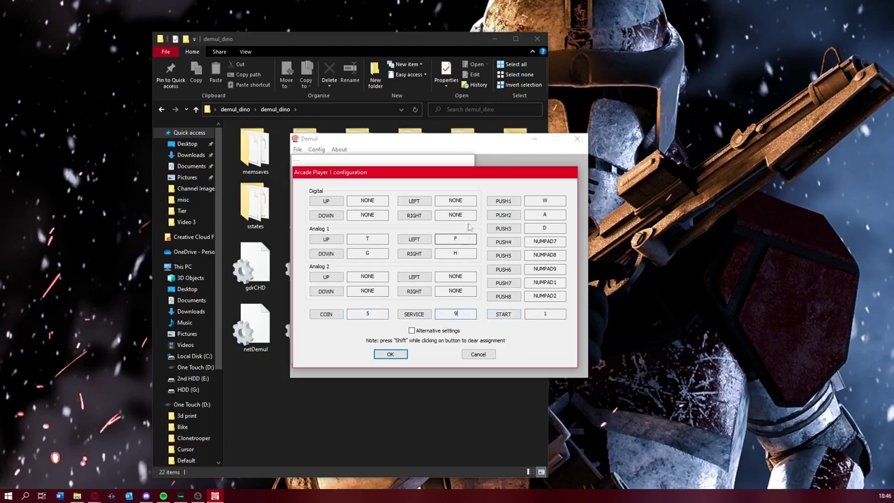
click(545, 201)
click(555, 201)
click(545, 215)
click(545, 229)
key(d)
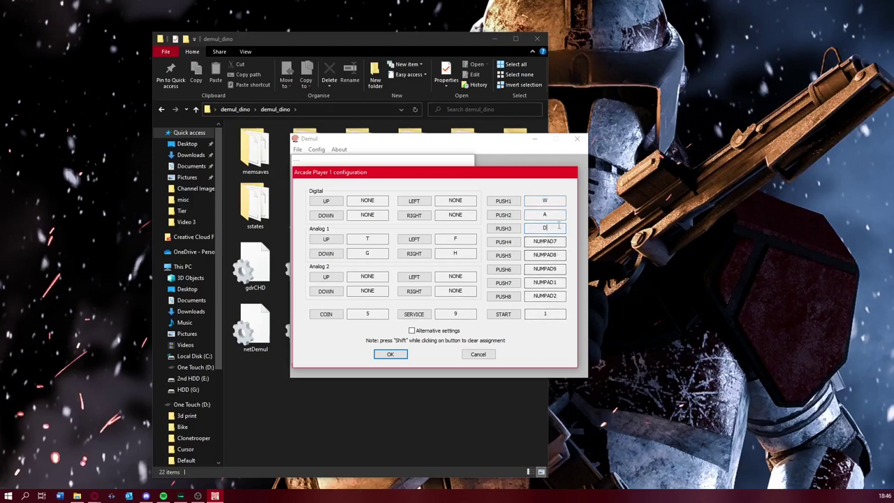
- Save Player 1's bindings and open Arcade Joy 2's key bindings
click(401, 355)
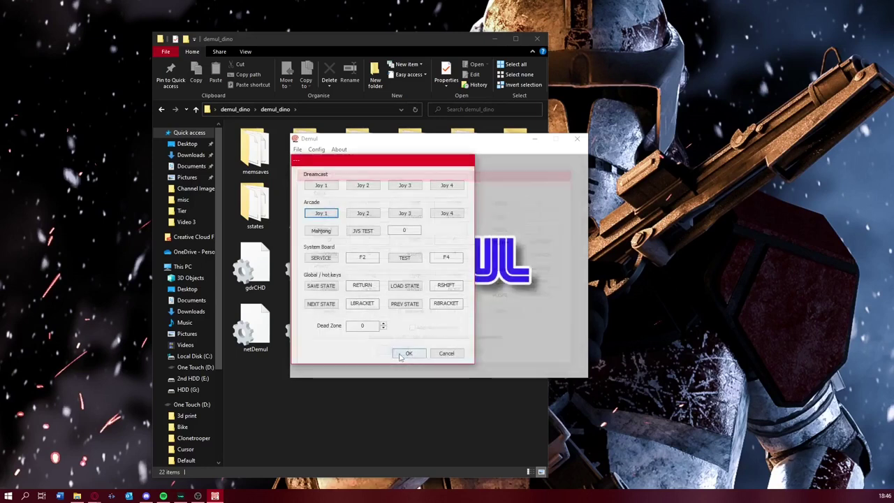
click(369, 216)
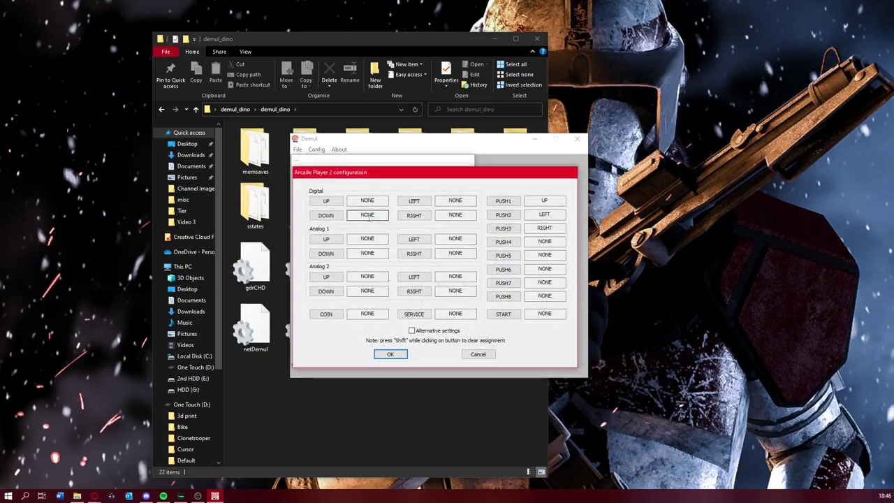
click(545, 201)
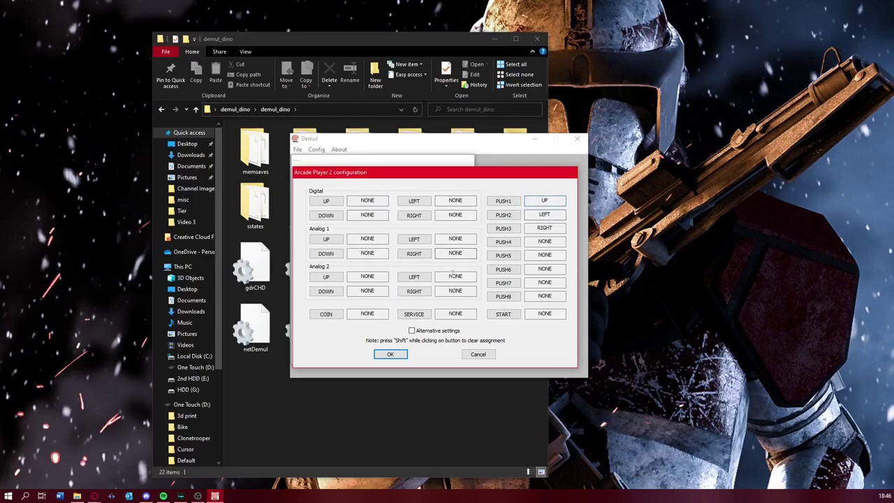
click(545, 202)
key(Up)
key(Down)
key(Down)
- Bind Player 2's PUSH1, PUSH2 and PUSH3 to I, J and L, and save
click(544, 200)
click(502, 201)
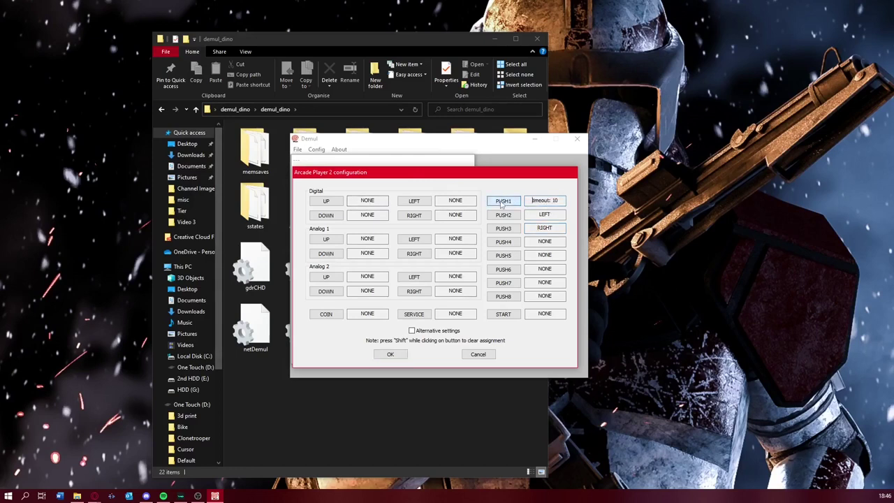
key(1)
click(506, 215)
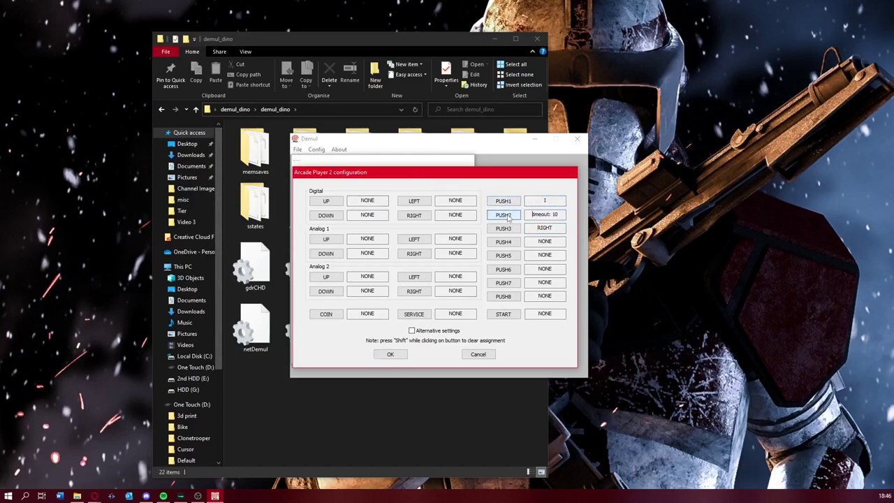
key(j)
click(510, 227)
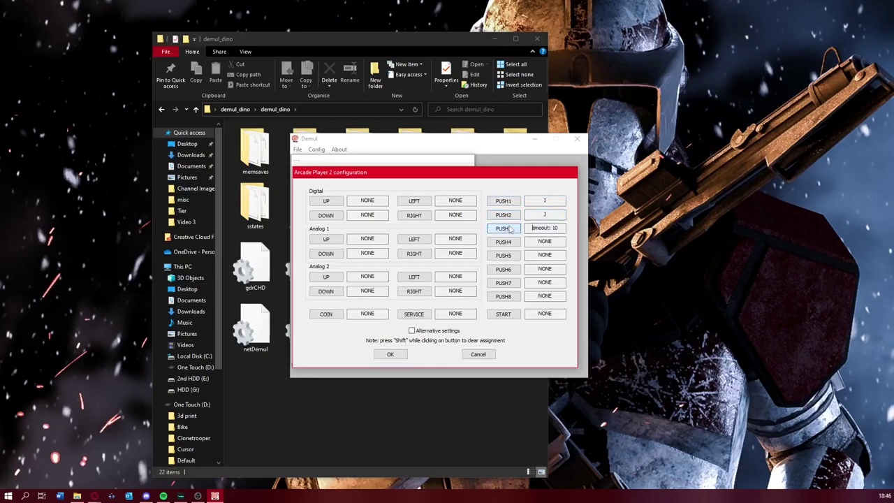
key(l)
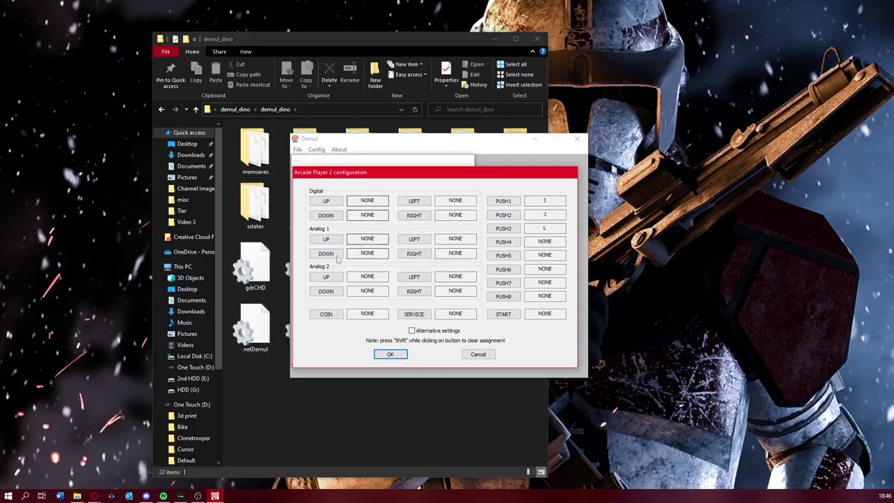
click(391, 354)
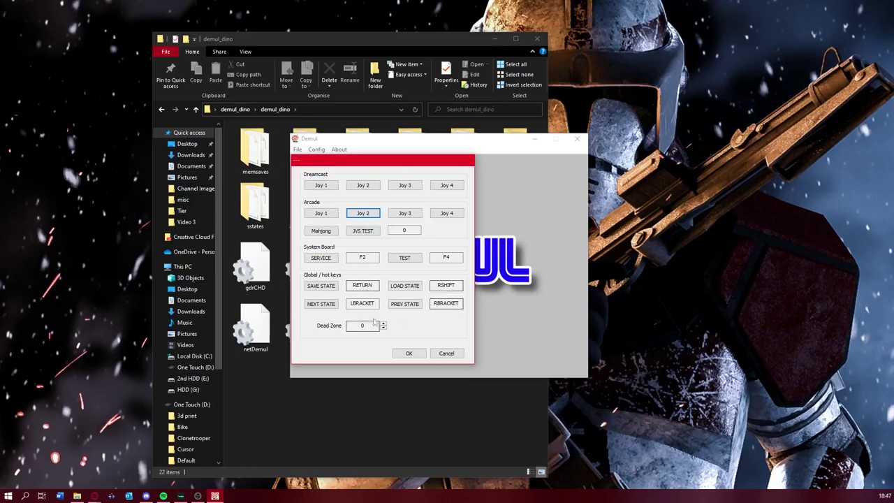
- Close the Controls dialog and open File > Run Naomi/Naomi2
click(408, 353)
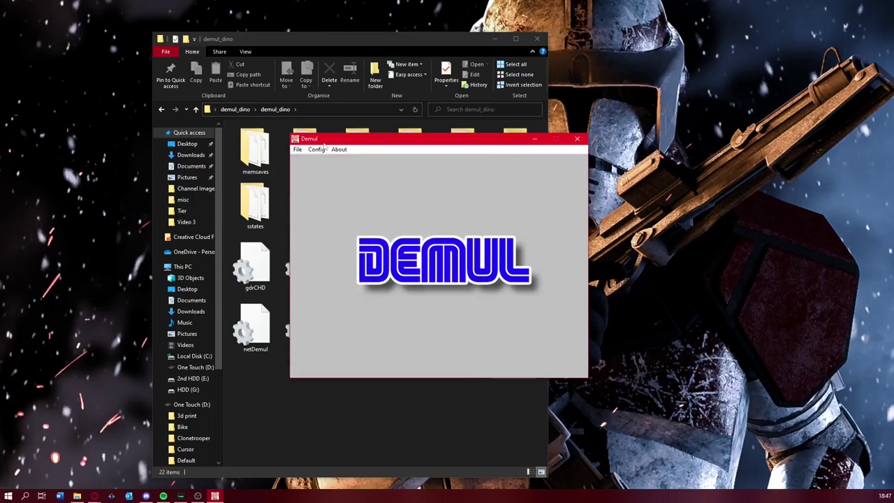
drag(324, 145, 263, 130)
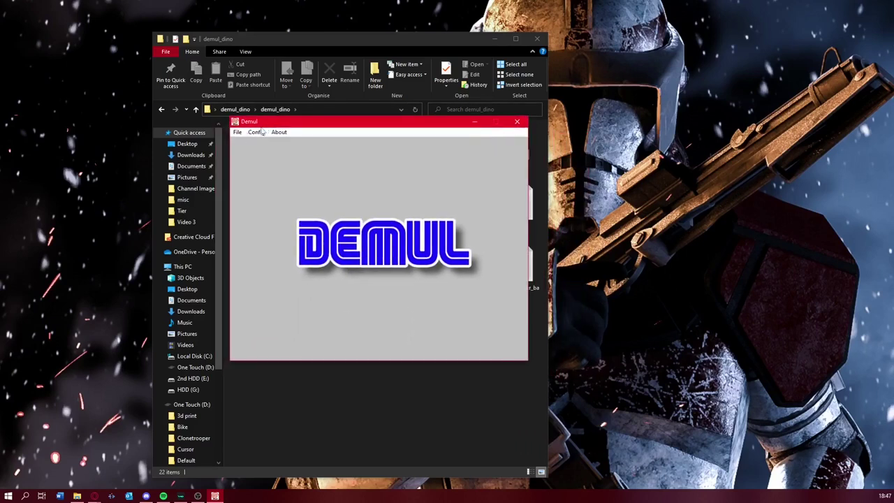
click(238, 133)
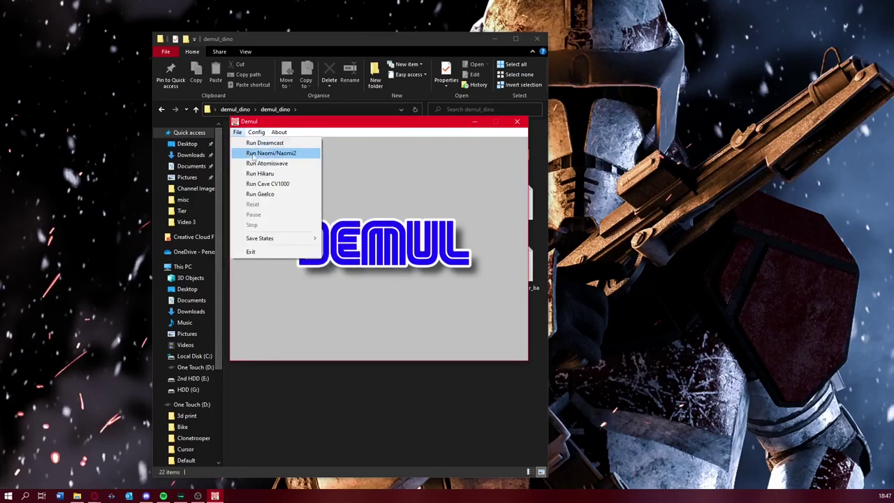
click(266, 154)
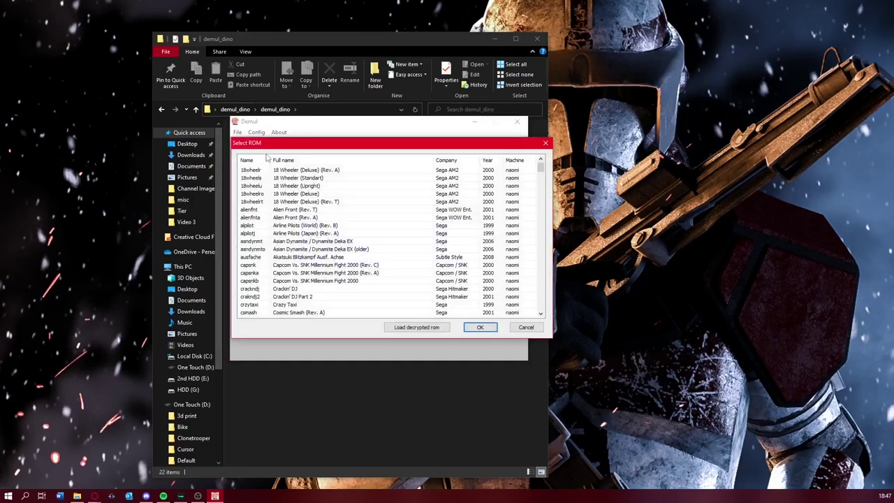
- Scroll through the Select ROM list of Naomi and Naomi 2 games
scroll(452, 220, down, 6)
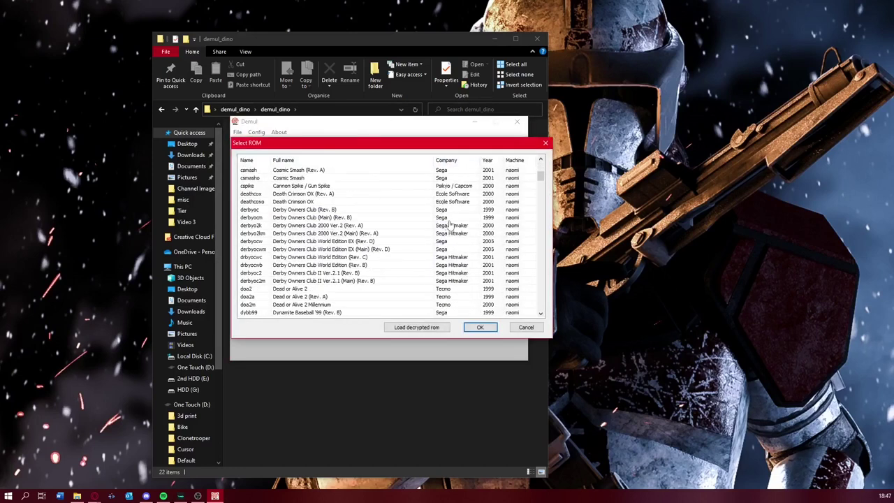
mouse_move(541, 176)
mouse_down()
mouse_move(559, 295)
mouse_move(554, 342)
mouse_move(560, 326)
mouse_move(566, 332)
mouse_move(551, 165)
mouse_move(542, 186)
mouse_up()
scroll(280, 218, down, 15)
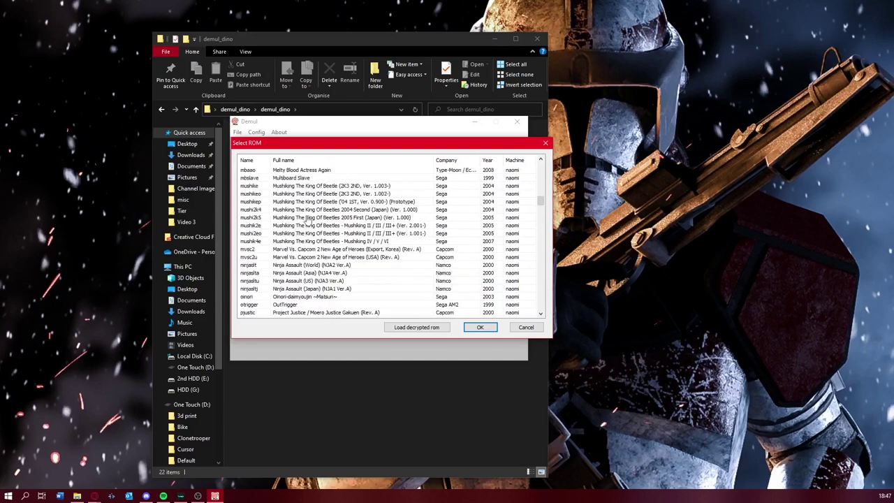
scroll(305, 221, up, 1)
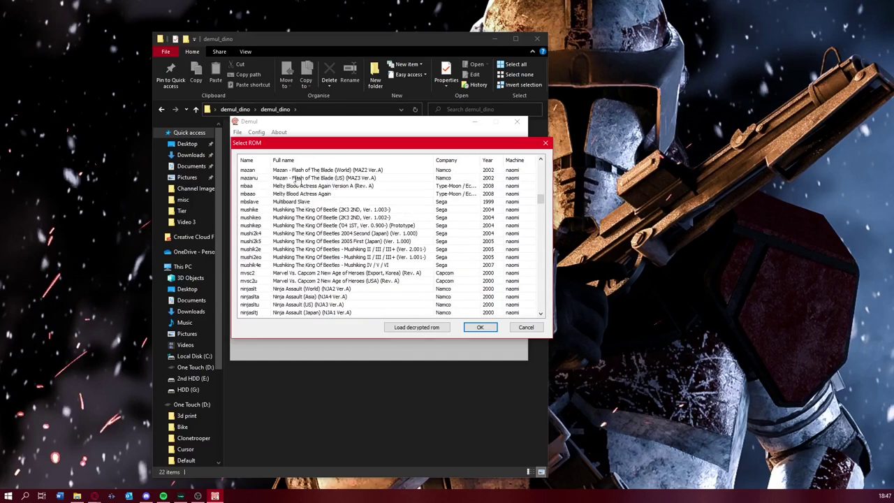
- Open the roms folder in File Explorer and return to DEMUL's Select ROM list
click(340, 100)
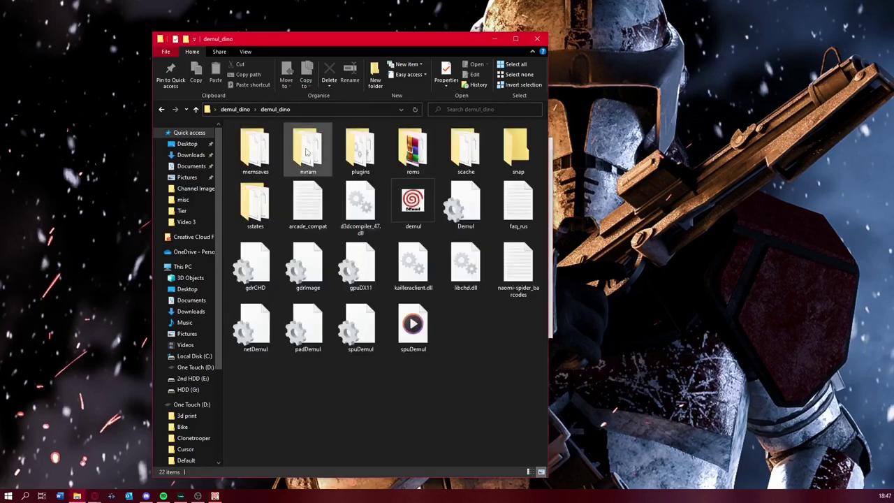
double_click(413, 146)
drag(324, 51, 274, 55)
click(508, 152)
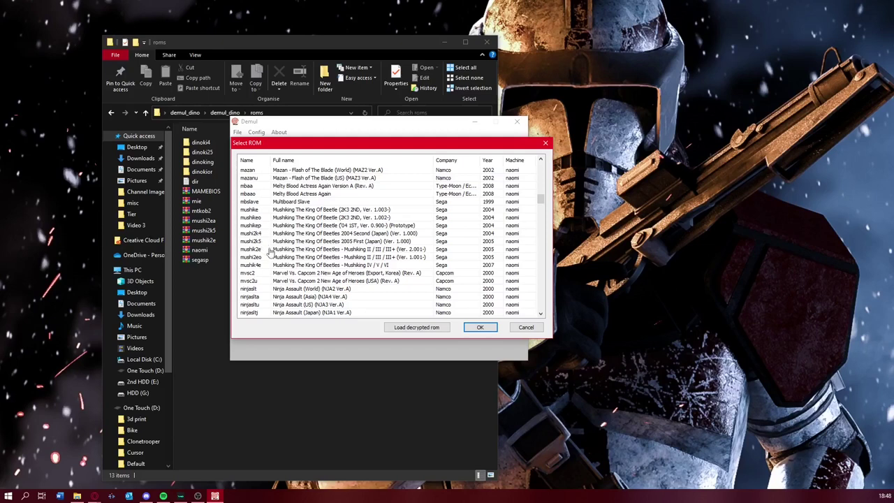
- Reposition the Select ROM dialog, scroll the list, and select the dinoking / Dinosaur King (USA) row
drag(304, 144, 318, 144)
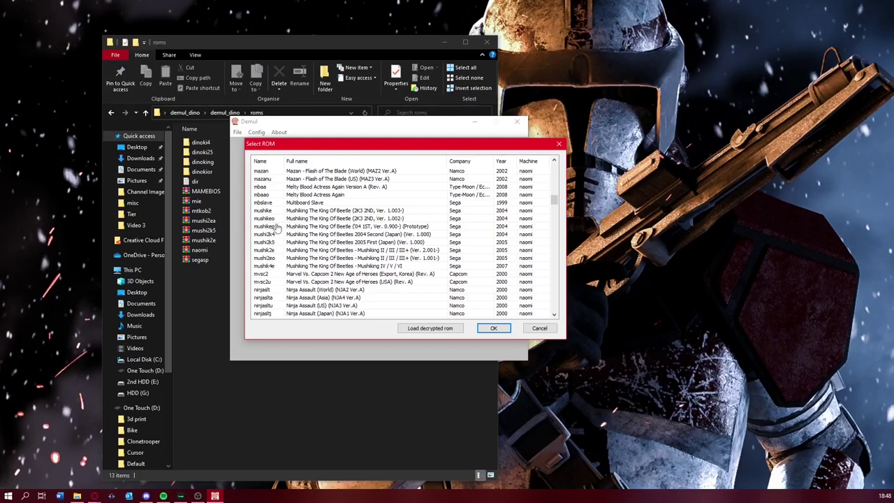
drag(374, 153, 335, 127)
scroll(349, 224, down, 15)
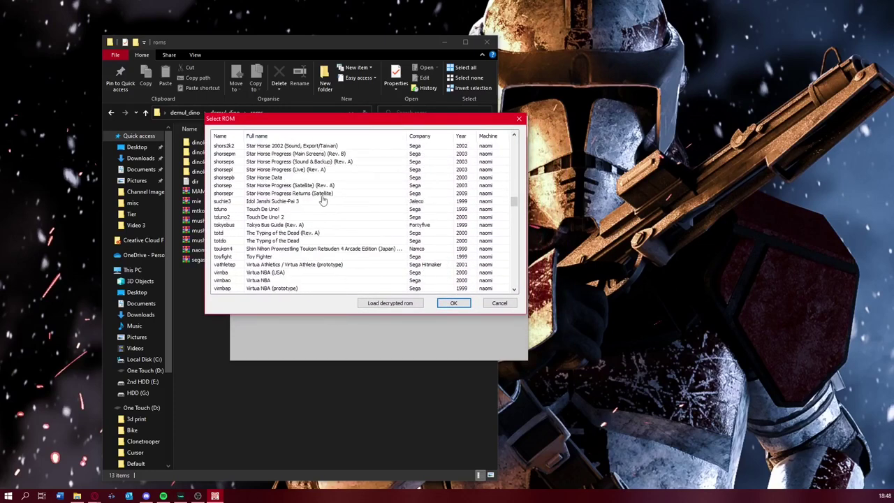
scroll(338, 178, down, 3)
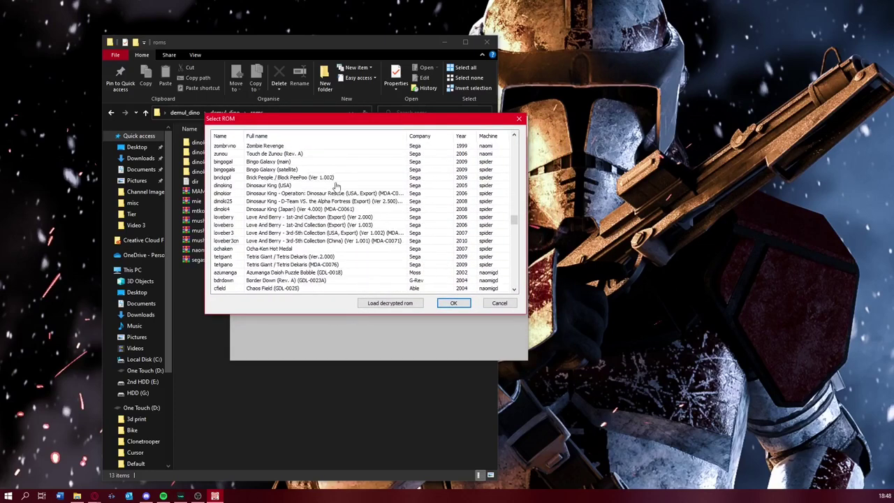
scroll(316, 196, up, 2)
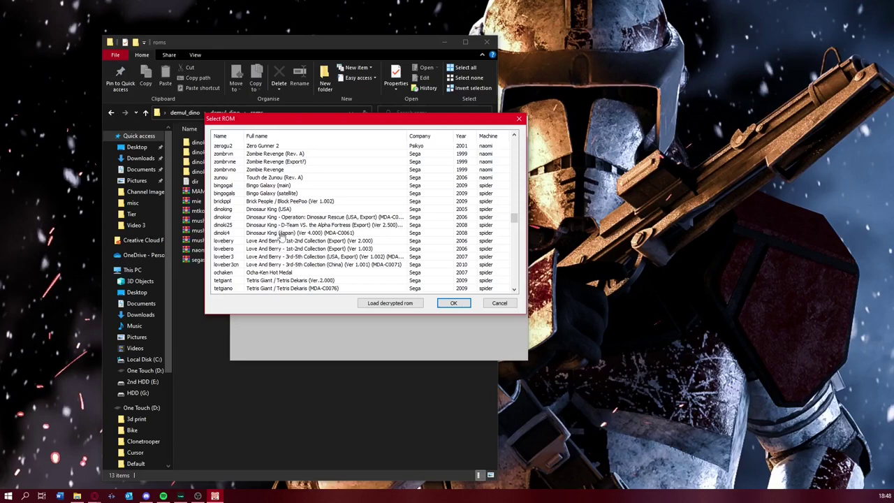
click(278, 209)
- Load Dinosaur King (USA) and move the booting game window to the upper left
click(455, 304)
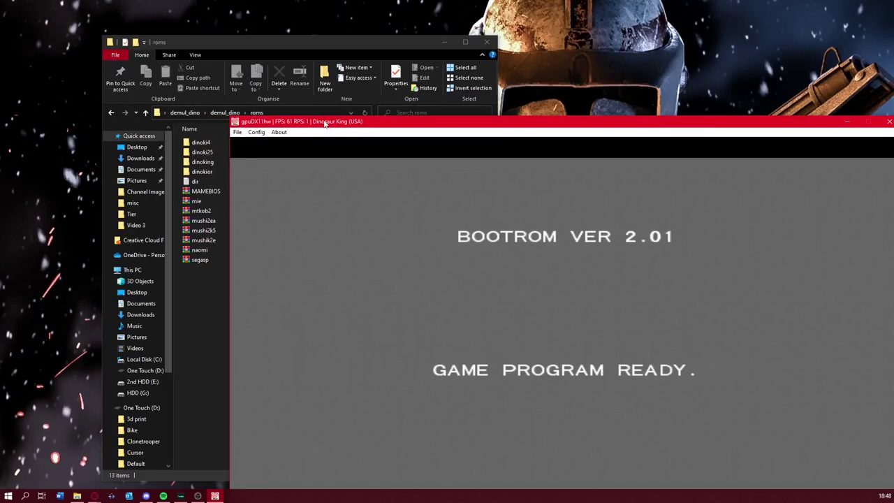
drag(325, 125, 176, 36)
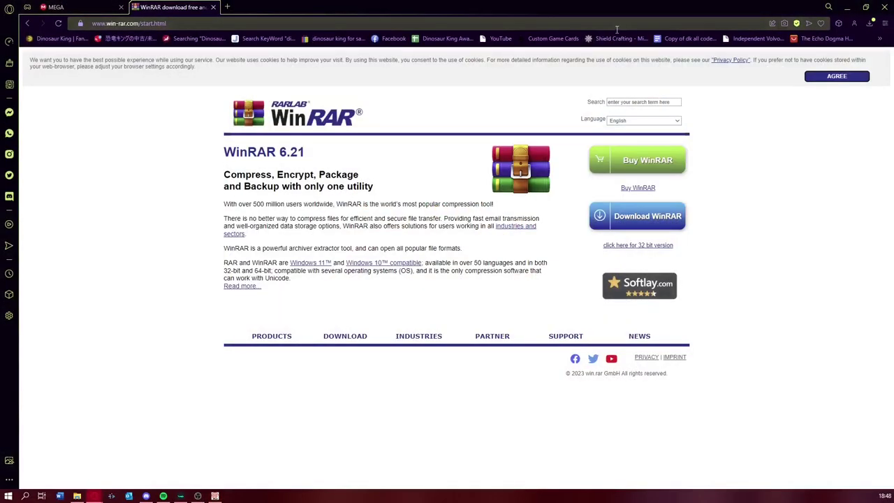
- Open the Dinosaur King Awaken Code List sheet, scroll it, then open 'Copy of dk all codes'
click(445, 40)
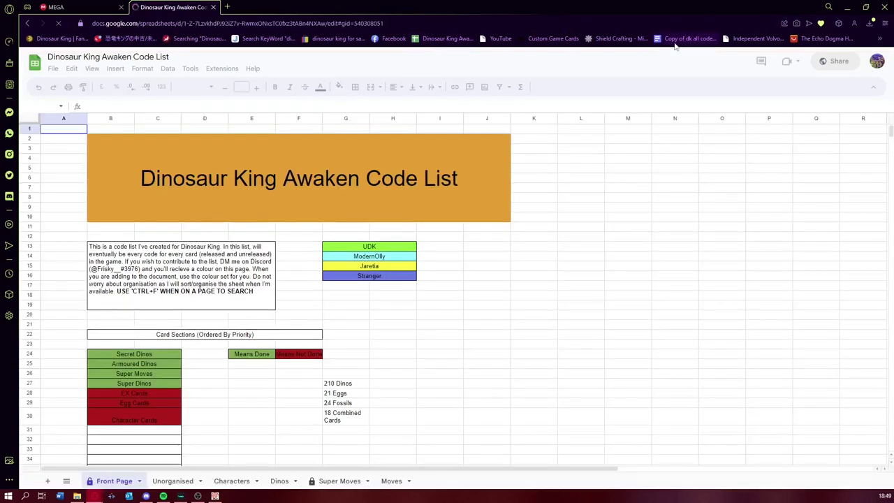
scroll(262, 271, down, 2)
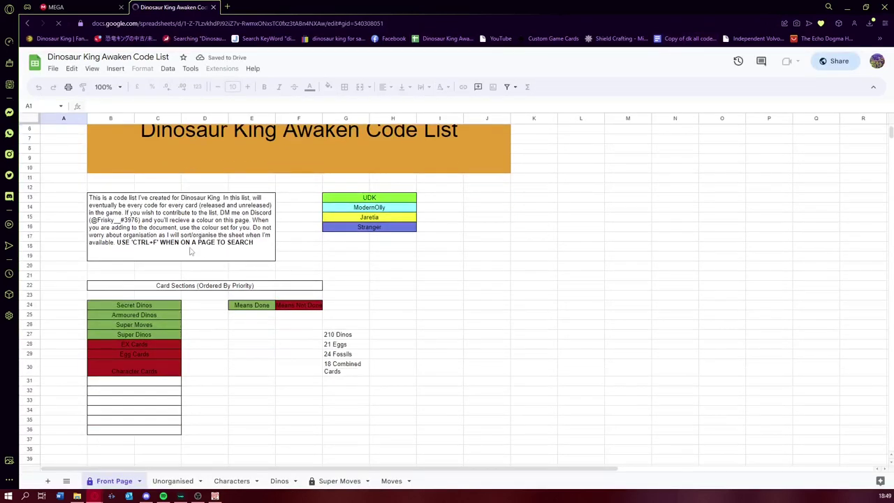
scroll(451, 186, down, 2)
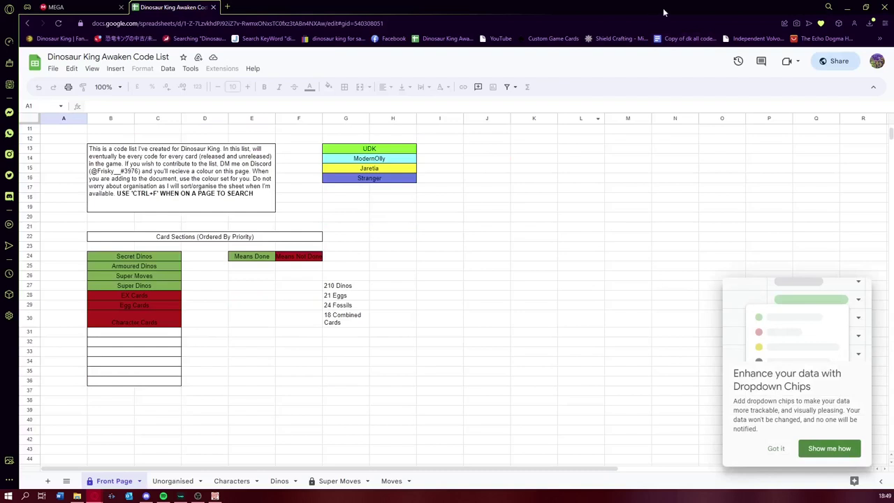
click(693, 39)
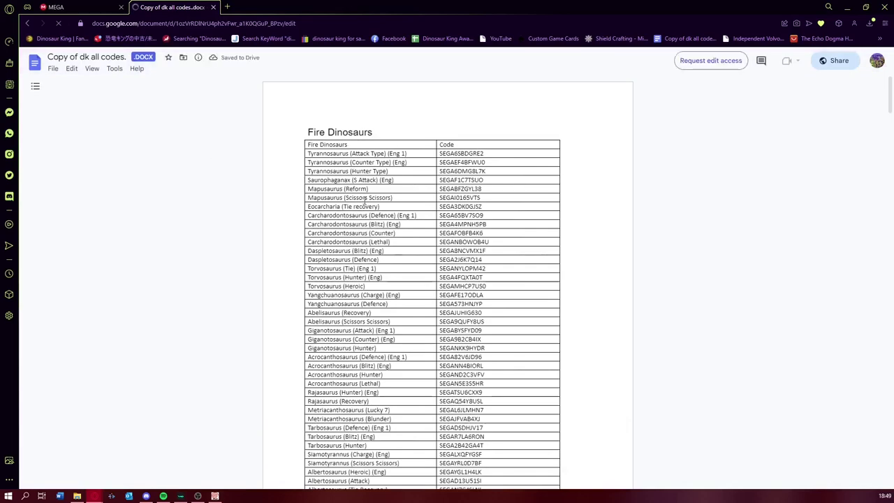
- Search the document for 'deino' and select the Deinonychus (Attack) card code
scroll(769, 204, down, 10)
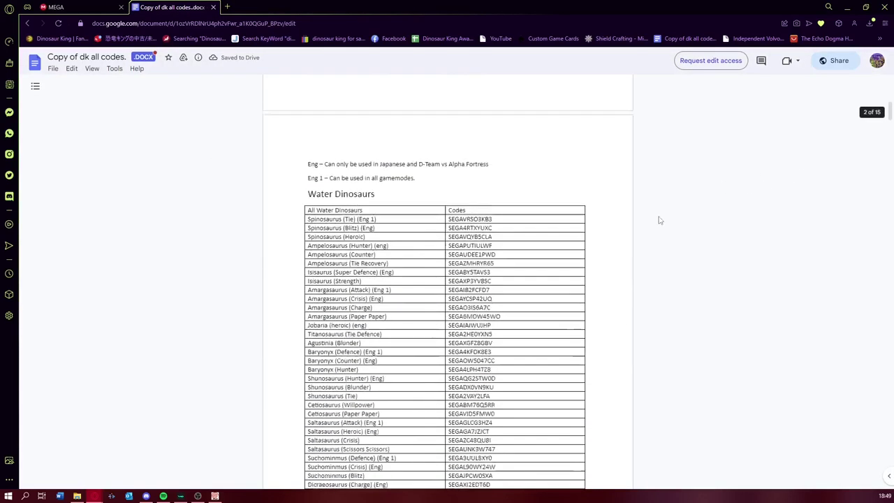
scroll(417, 235, up, 10)
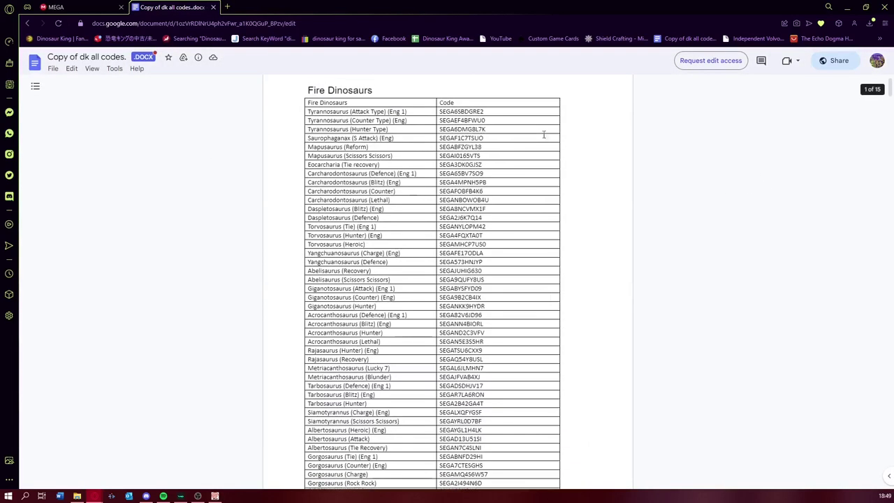
key(ctrl+f)
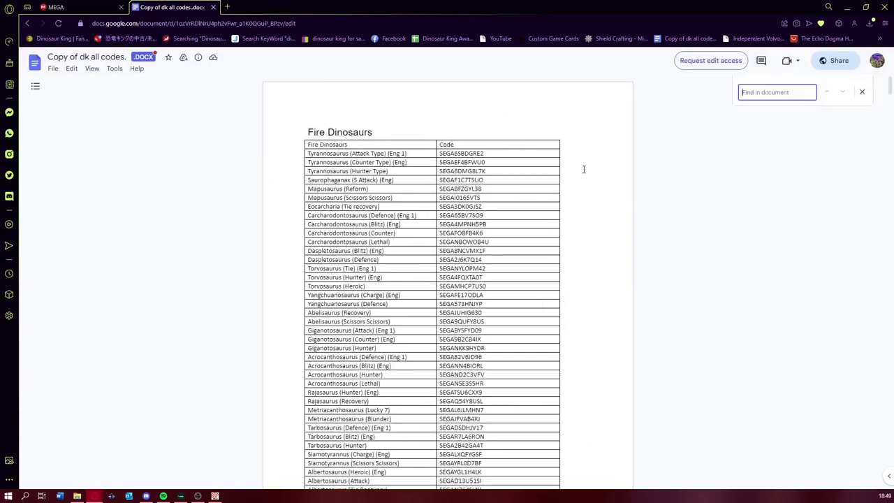
text(den)
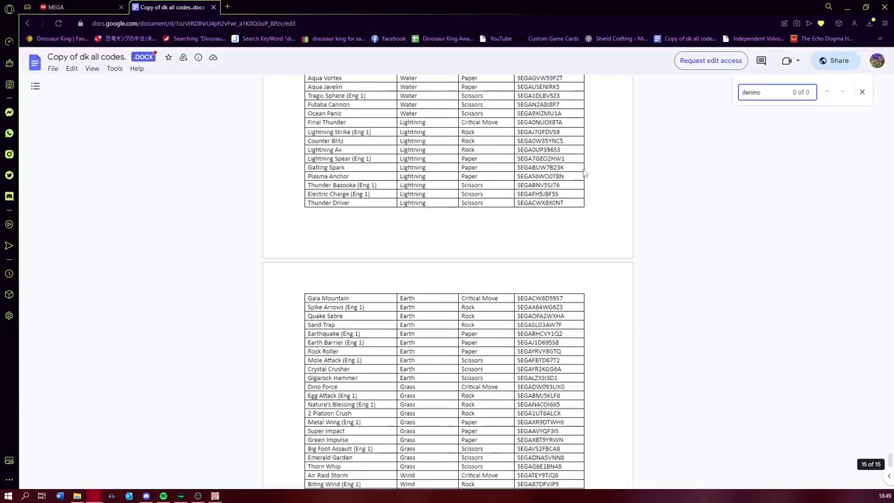
key(BackSpace)
text(ino)
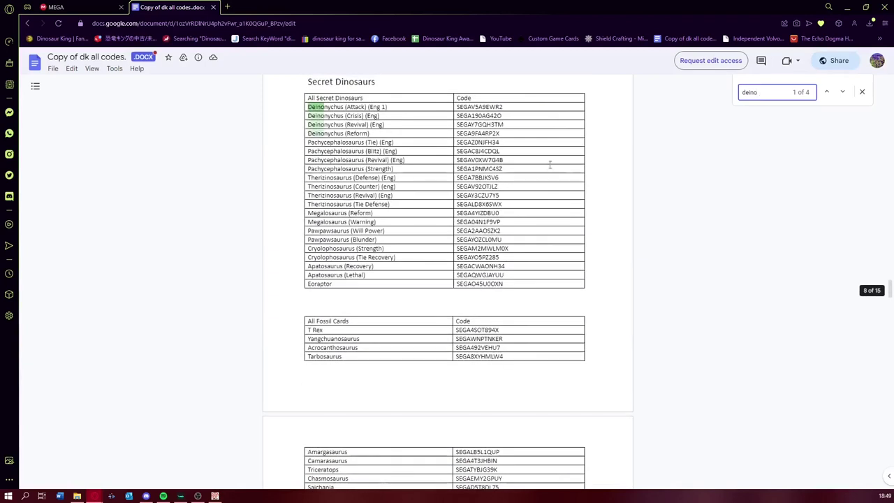
double_click(473, 107)
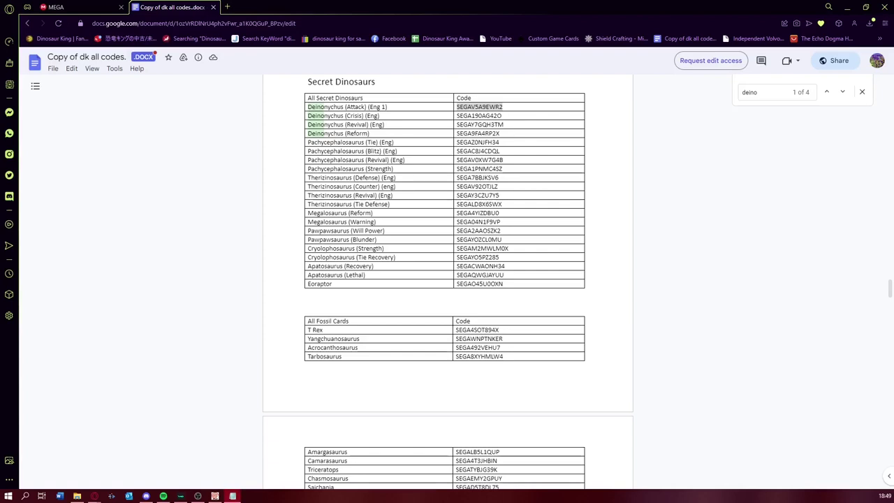
click(520, 275)
- Search for 'tail' and select the Tail Smash (Eng 1) card code
double_click(771, 97)
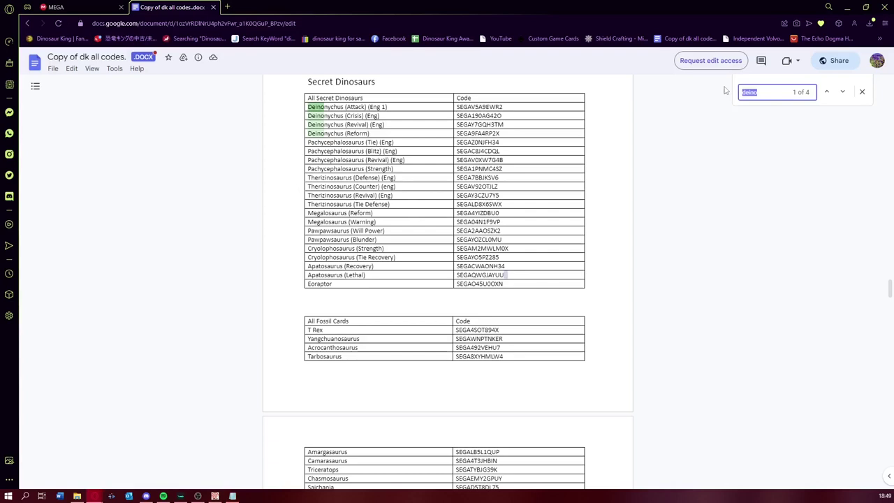
text(tail)
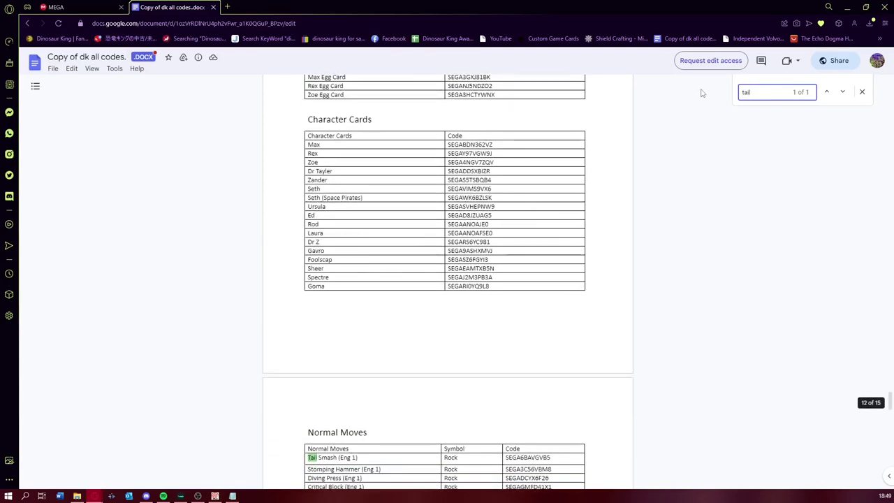
click(513, 460)
double_click(513, 459)
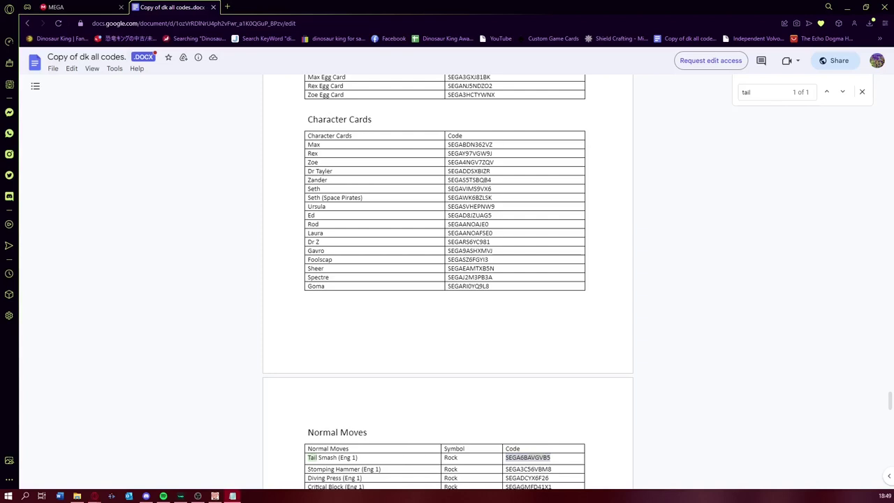
scroll(365, 360, down, 5)
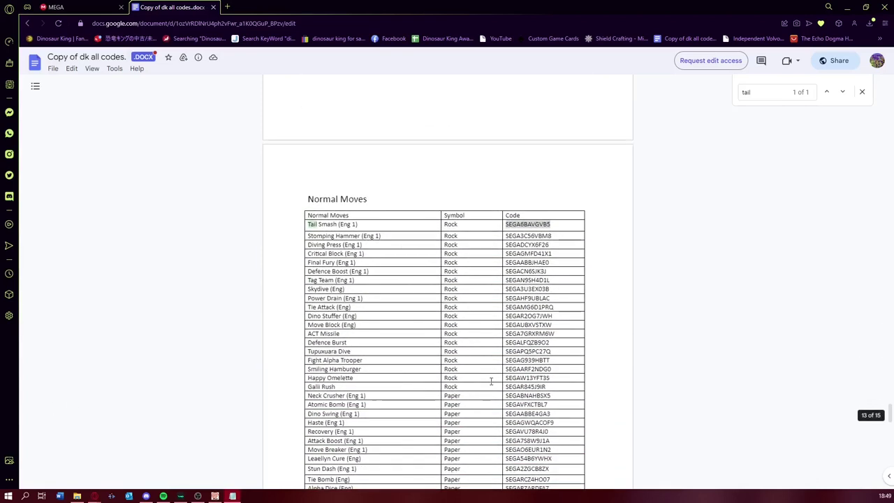
- Find the Kamikaze Tackle and Neck Crusher codes, then place the Notepad code list top right
click(759, 95)
text(kam)
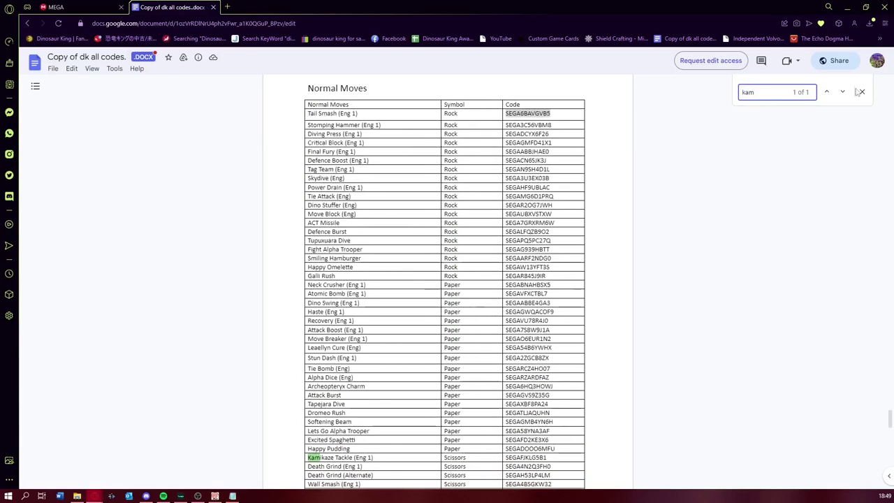
double_click(526, 457)
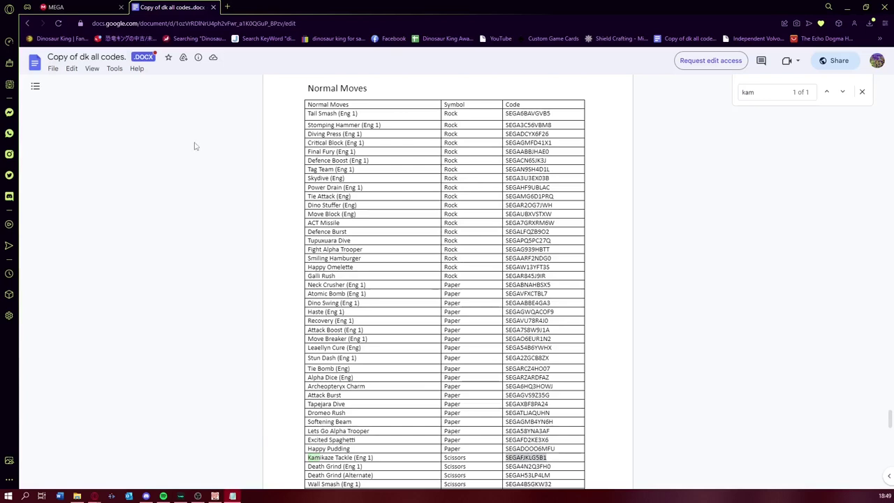
click(757, 93)
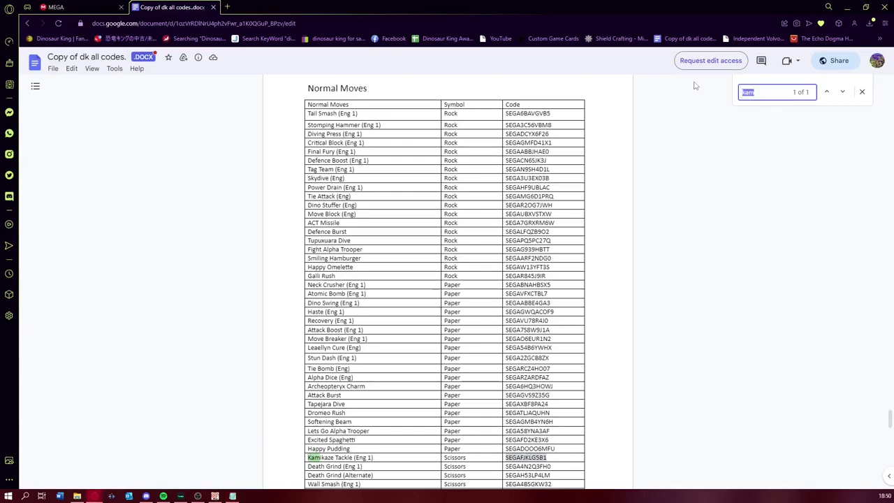
text(neck)
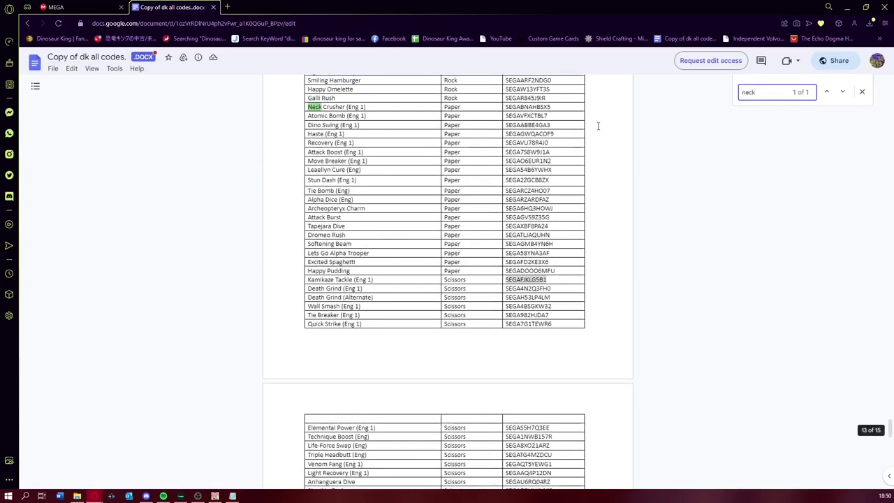
double_click(515, 111)
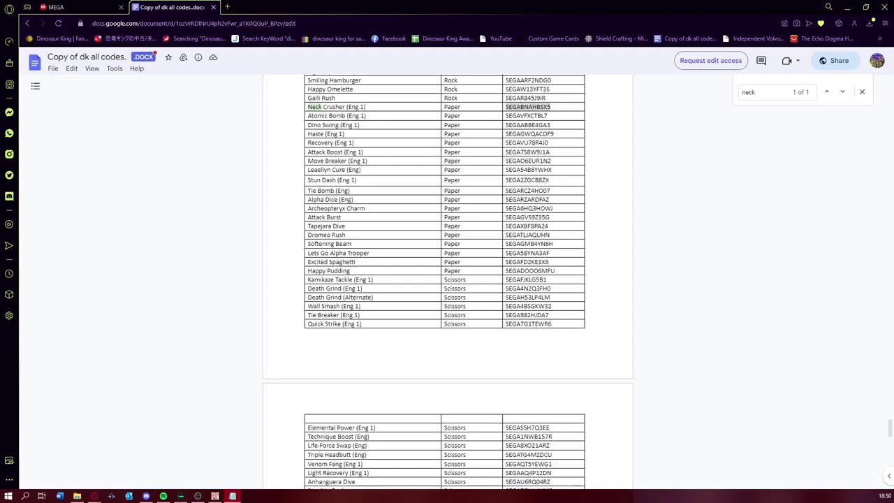
click(233, 496)
drag(274, 158, 798, 45)
- Minimise the browser, bring the game forward, and nudge the code list right
click(847, 6)
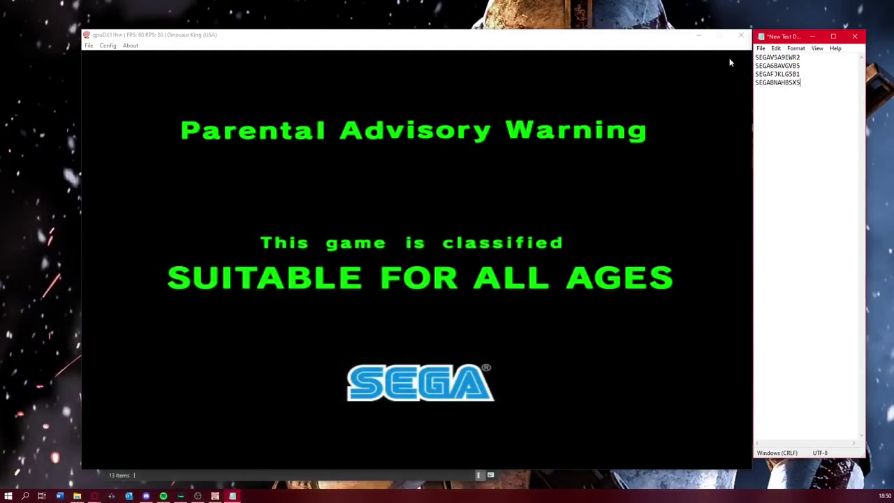
click(618, 39)
drag(789, 40, 805, 40)
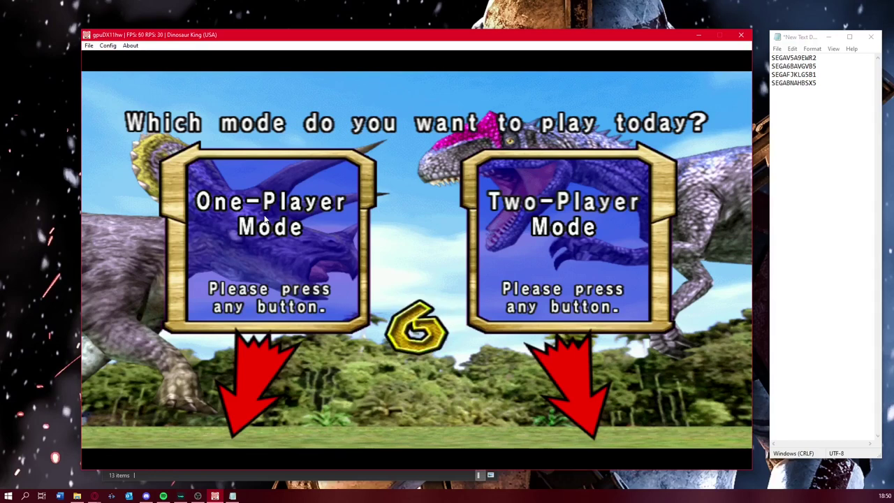
- Advance past the mode selection and Dr. Z intro, with the first card code selected in Notepad
key(Return)
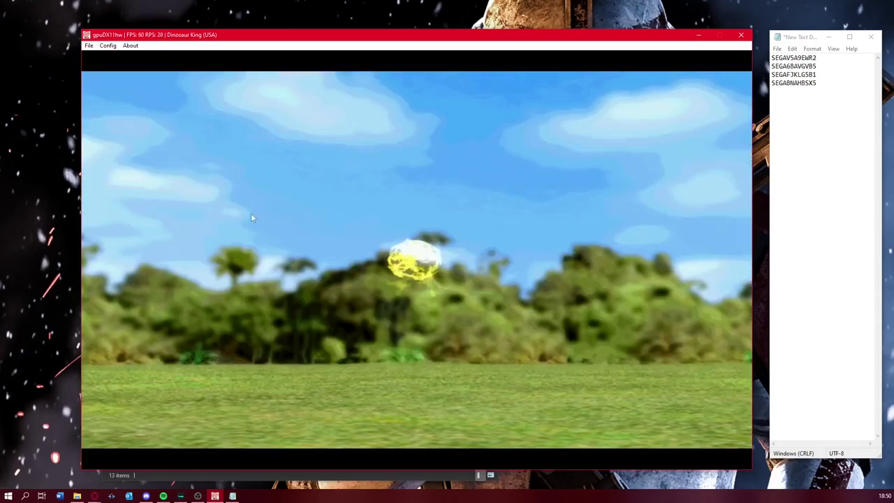
drag(315, 41, 294, 29)
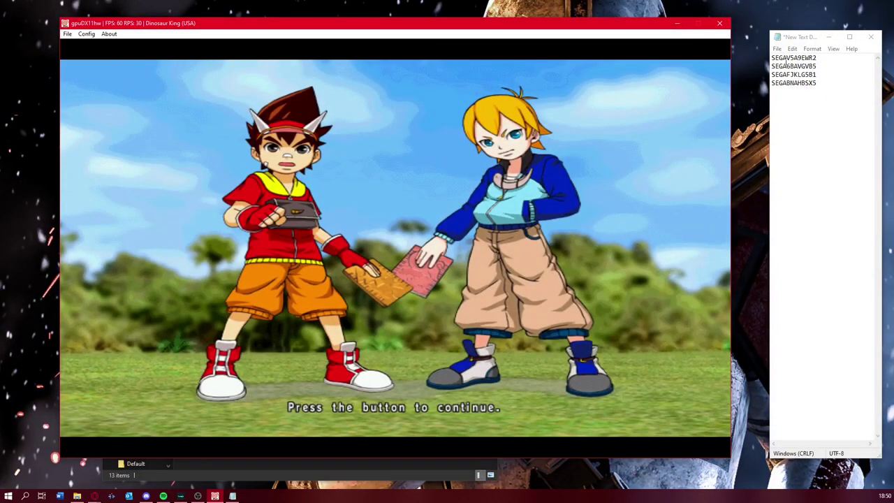
double_click(786, 60)
key(ctrl+c)
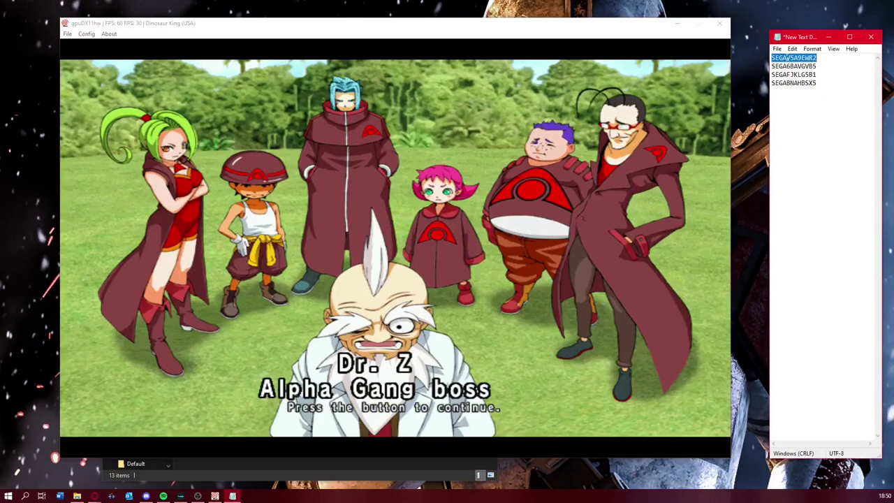
click(389, 158)
key(Return)
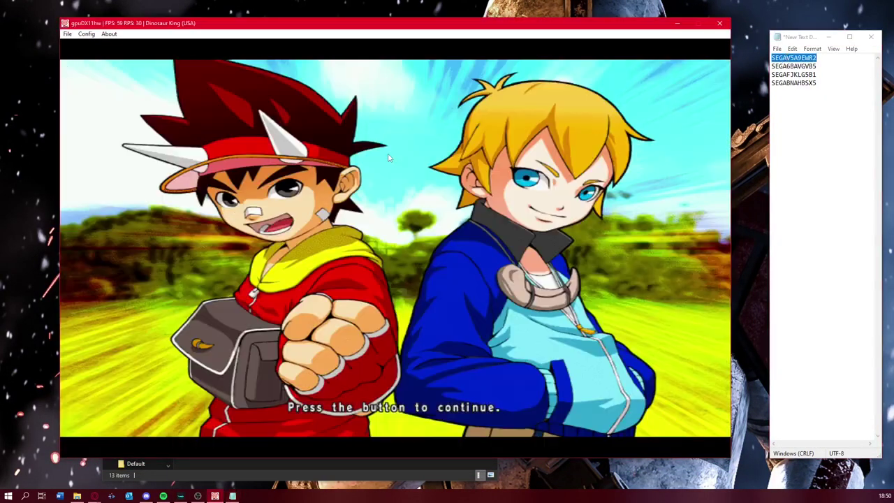
key(Return)
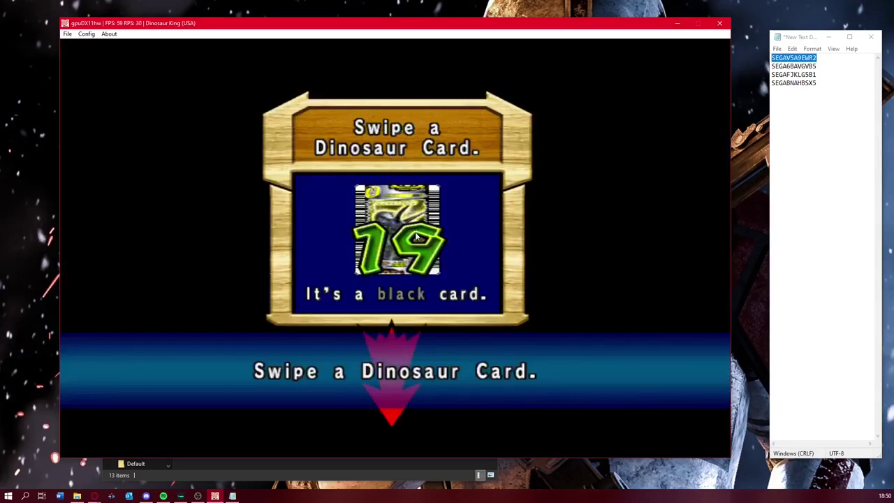
- Swipe the first Notepad code as the dinosaur card to summon Deinonychus at strength 1000
key(F1)
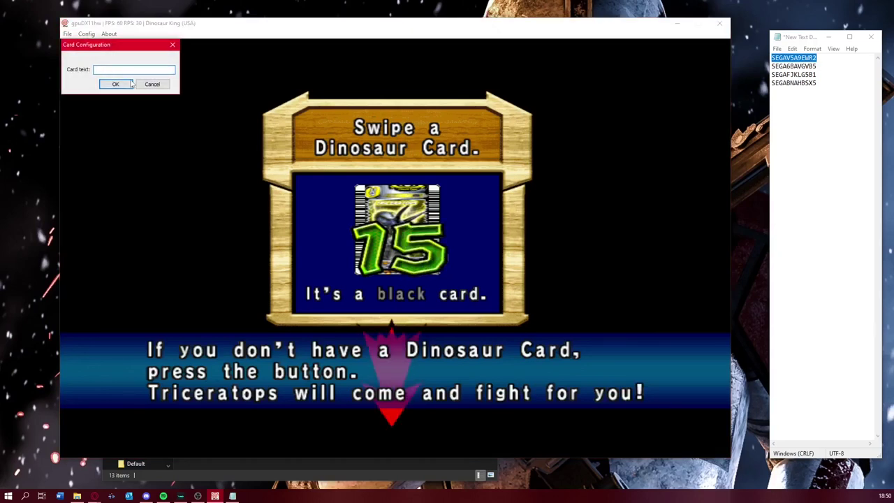
key(ctrl+v)
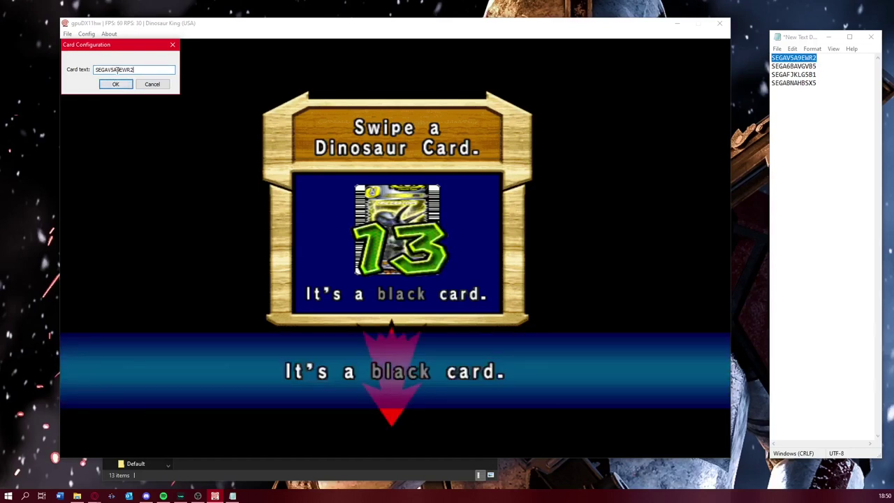
click(124, 84)
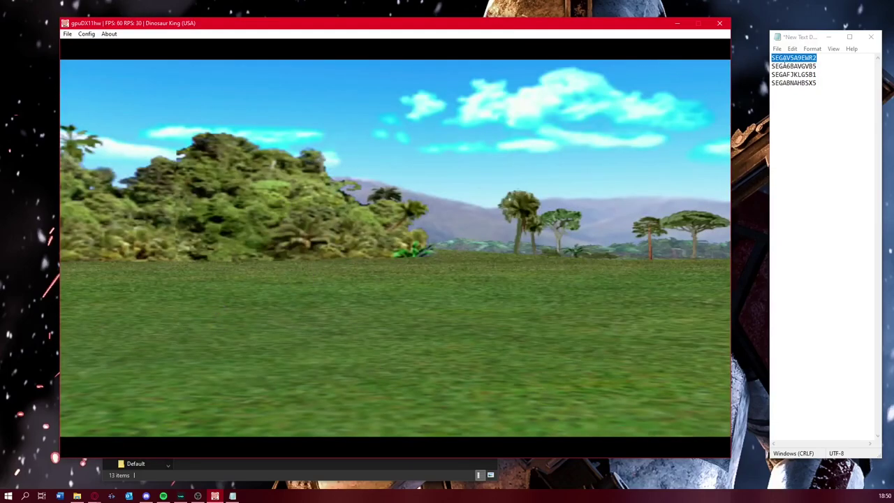
double_click(793, 66)
key(ctrl+c)
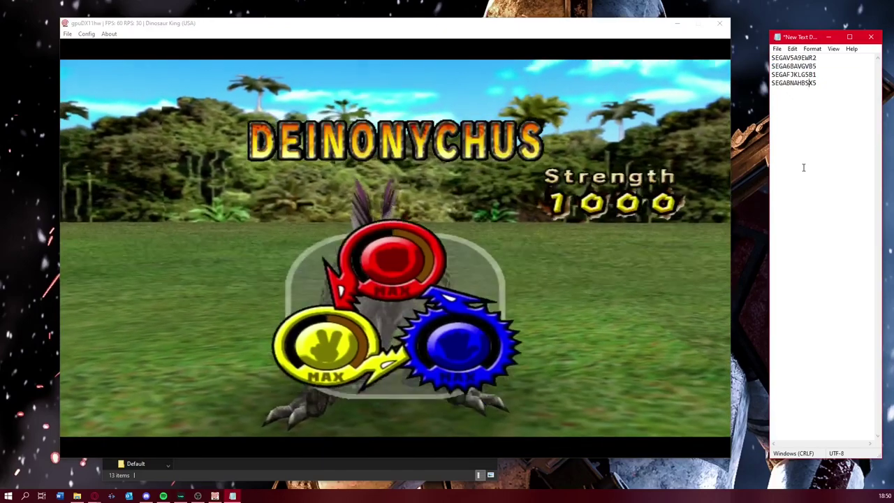
click(804, 79)
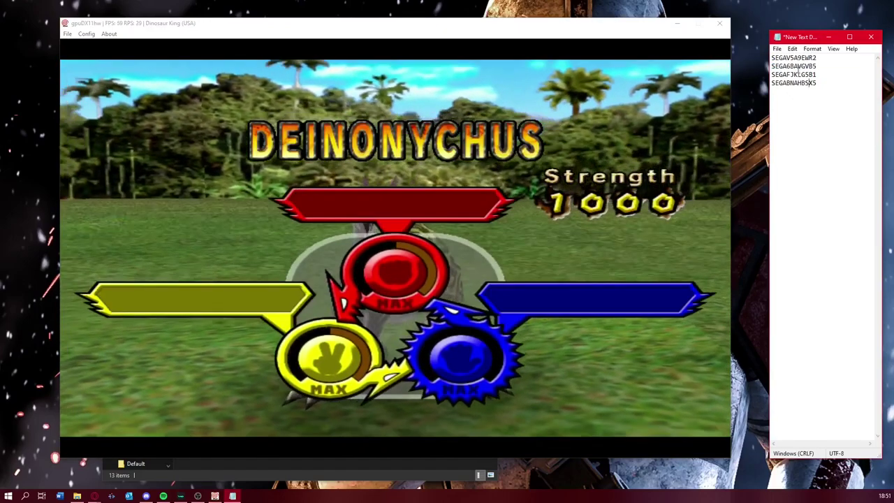
- Swipe the second card code as the rock move card
click(300, 40)
key(F1)
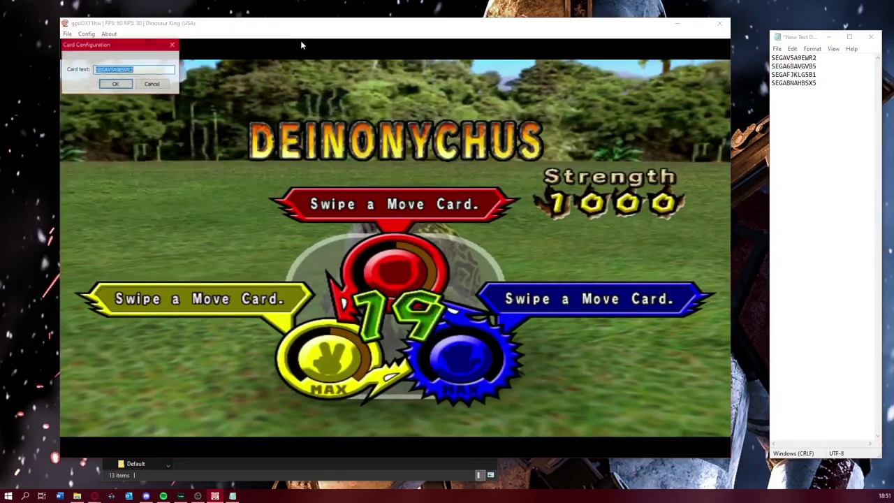
key(ctrl+v)
key(Return)
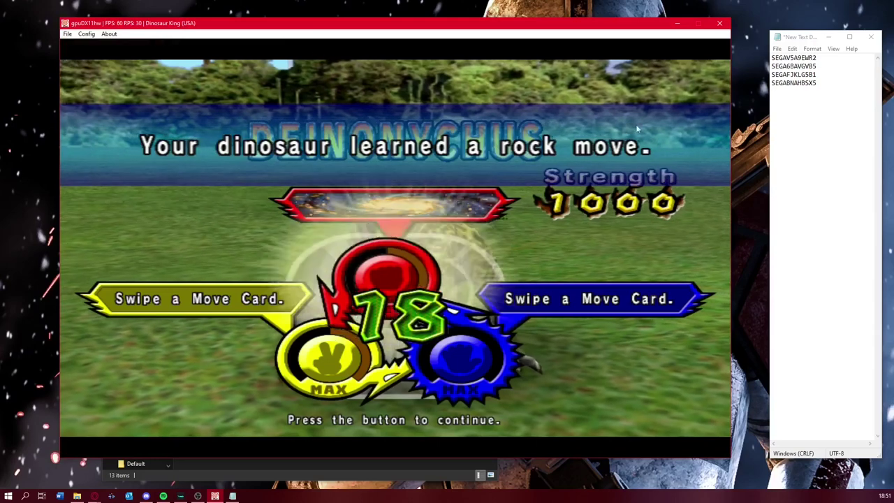
- Copy the third Notepad code and swipe it as the scissors move card
double_click(794, 74)
key(ctrl+c)
click(464, 160)
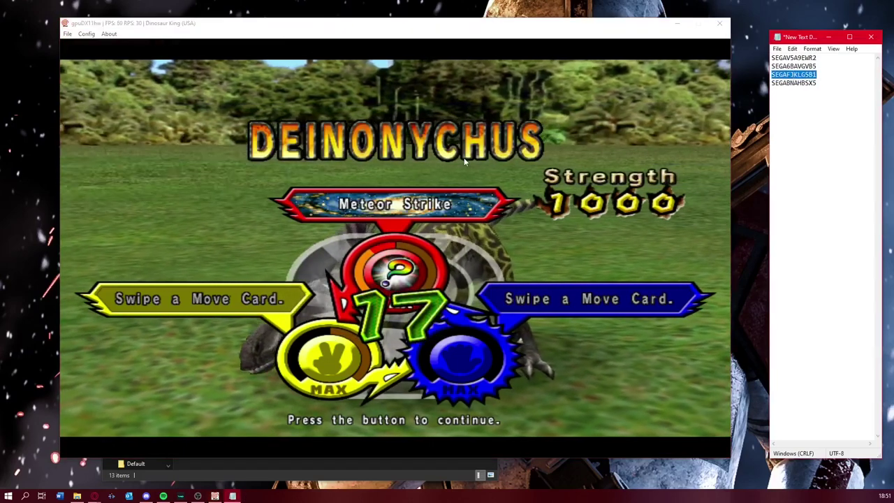
key(F1)
key(ctrl+v)
key(Return)
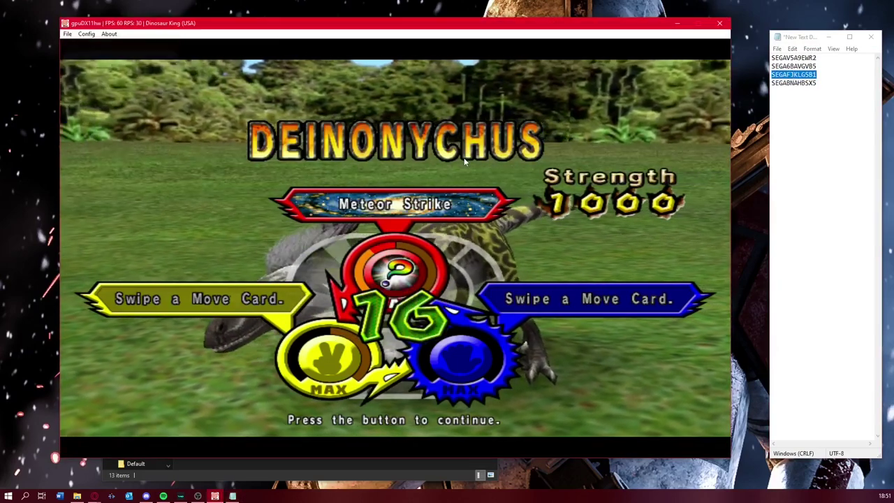
- Copy the fourth code and swipe it as the paper move card Spinning Attack, raising strength to 1700
double_click(793, 83)
key(ctrl+c)
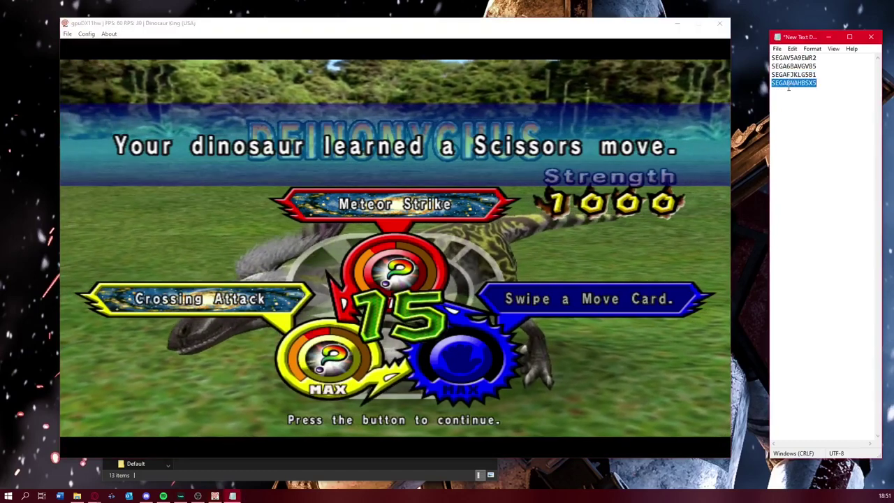
click(423, 102)
key(F1)
key(ctrl+v)
key(Return)
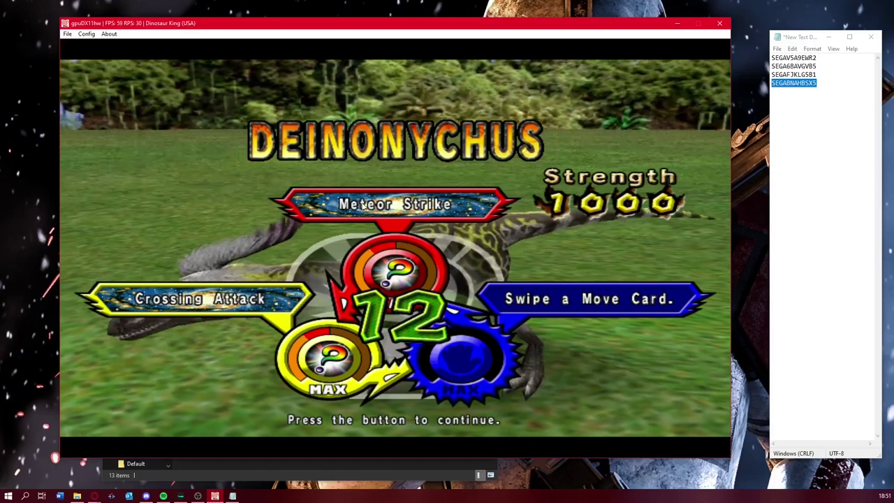
key(F1)
key(ctrl+v)
key(Return)
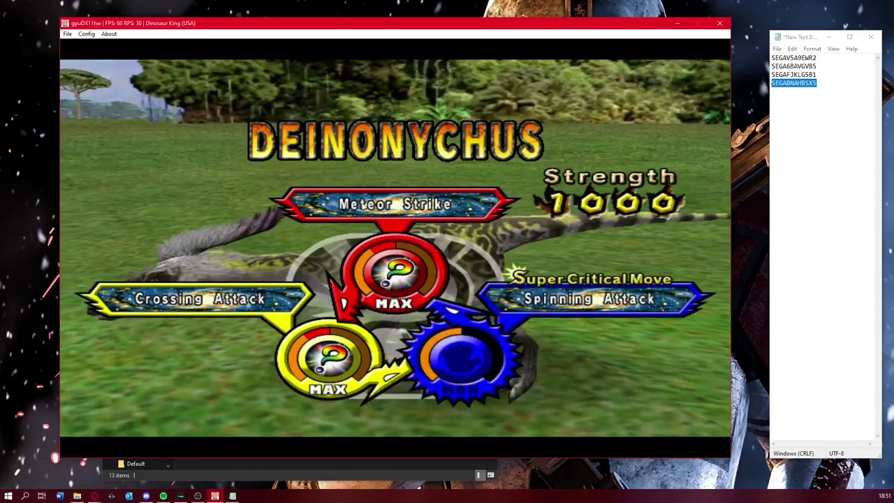
click(819, 189)
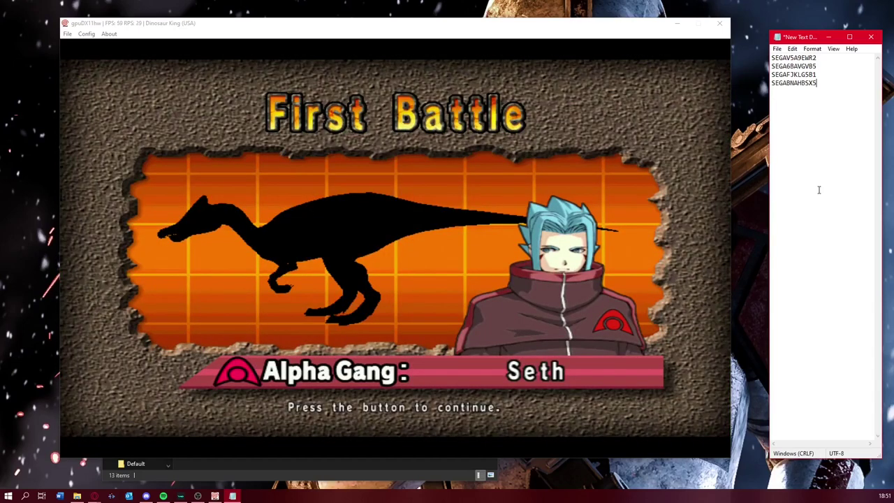
- Delete the stray characters from Notepad and choose Fight against Seth's Irritator
text(w)
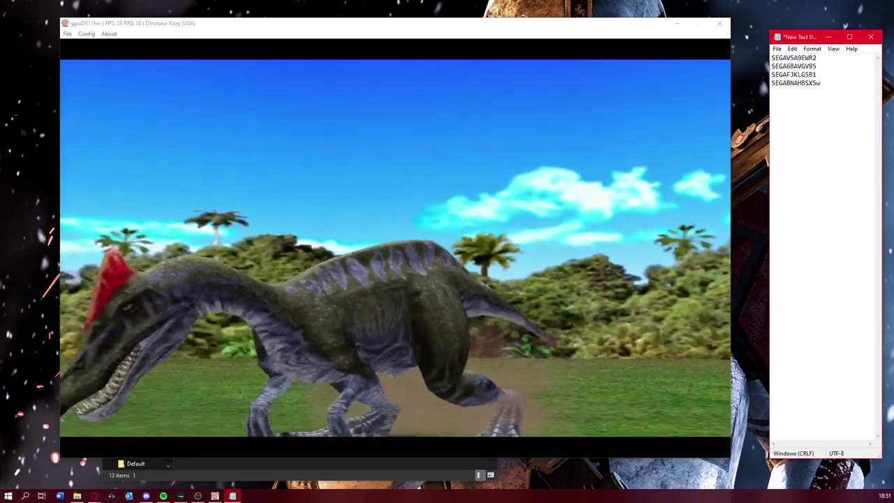
text(wwadaw)
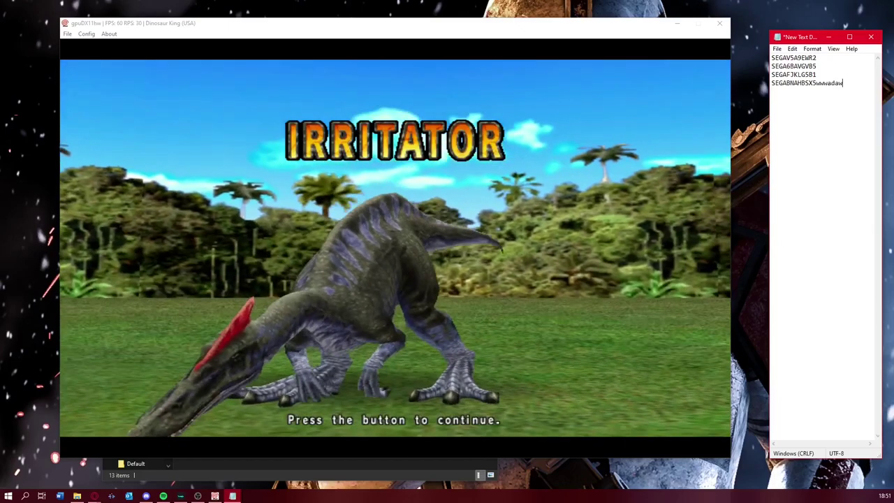
text(dwadwa)
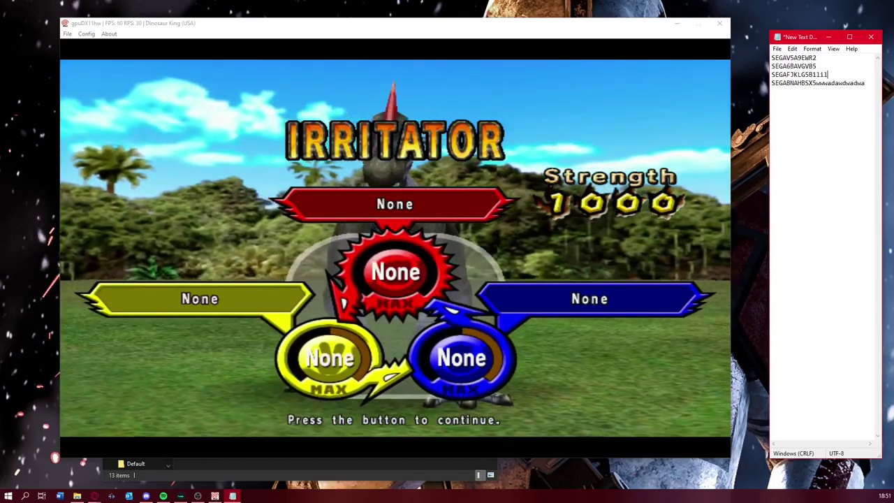
text(lil)
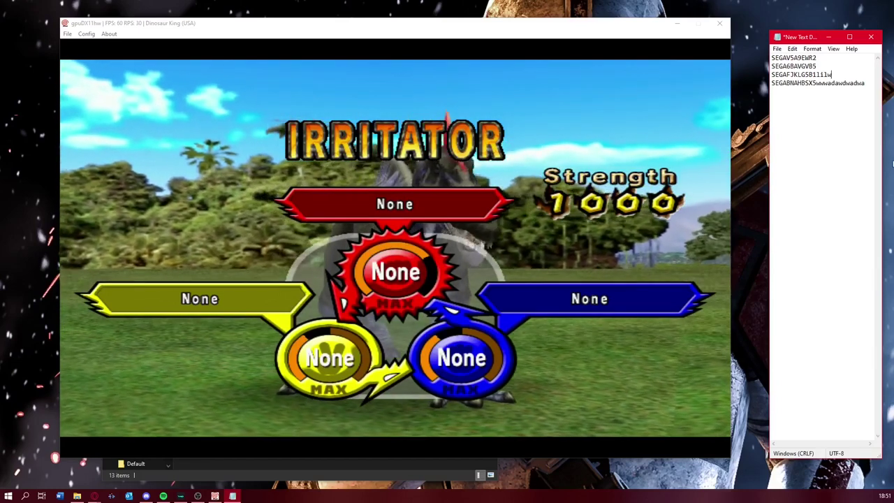
text(w)
click(625, 145)
drag(871, 83, 859, 84)
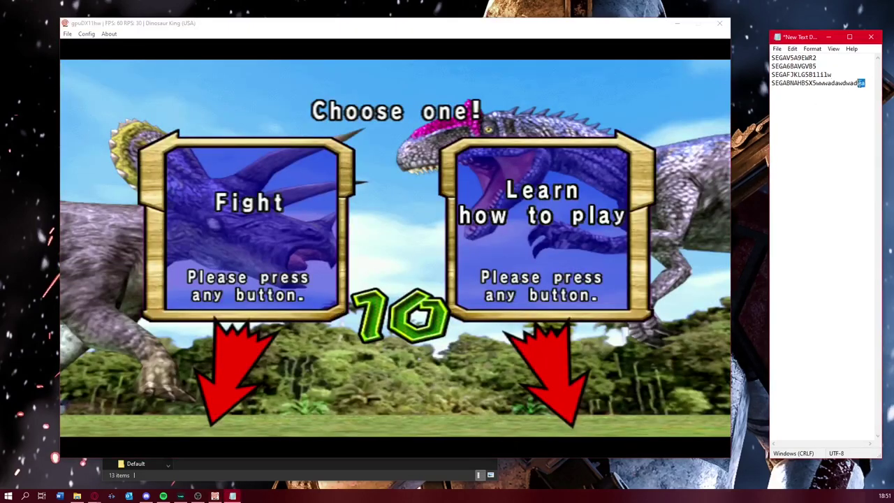
key(Delete)
click(559, 119)
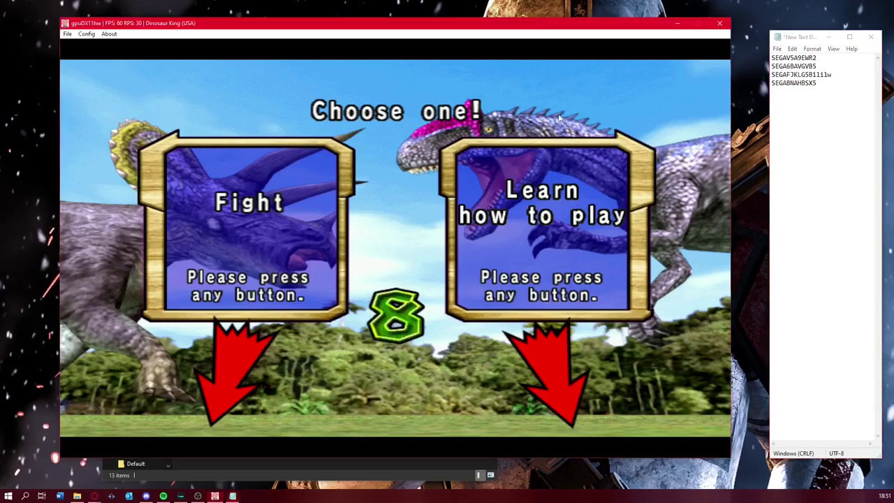
key(Return)
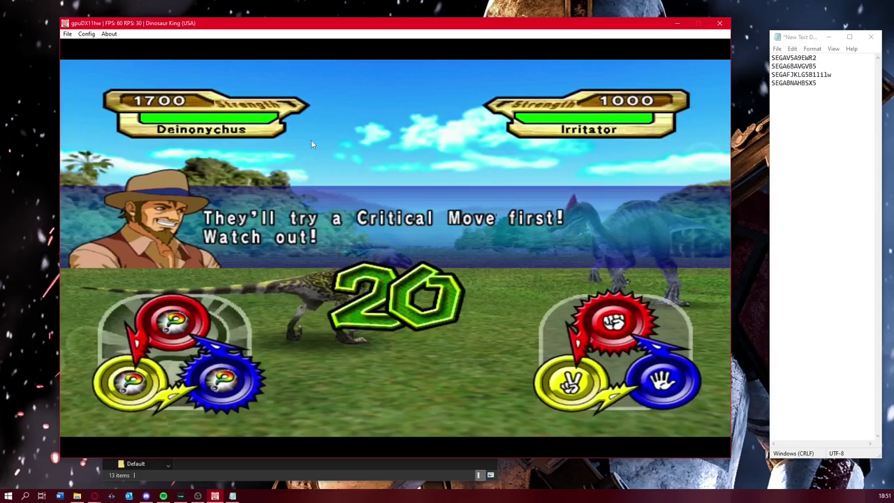
- Play the paper move twice to beat Irritator, then skip Tsintaosaurus's intro
key(Return)
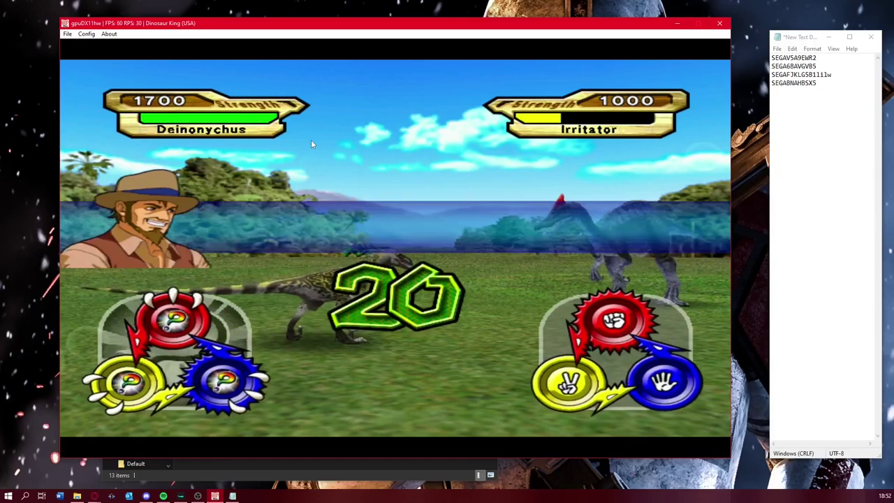
key(Return)
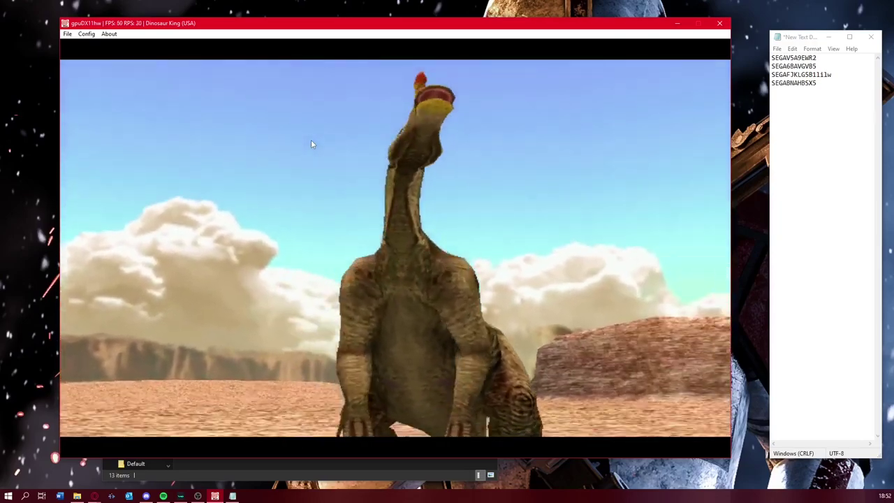
key(Return)
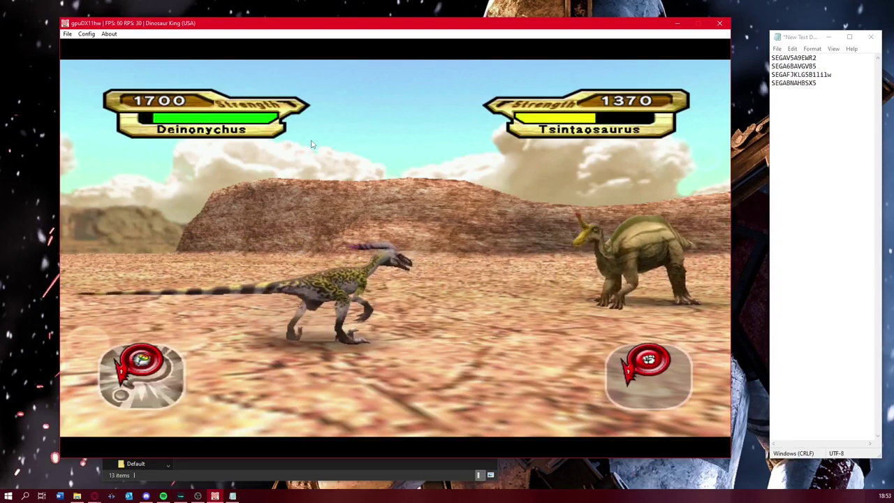
- Play the paper move against Tsintaosaurus and then Ceratosaurus to reach the Final Battle
key(c)
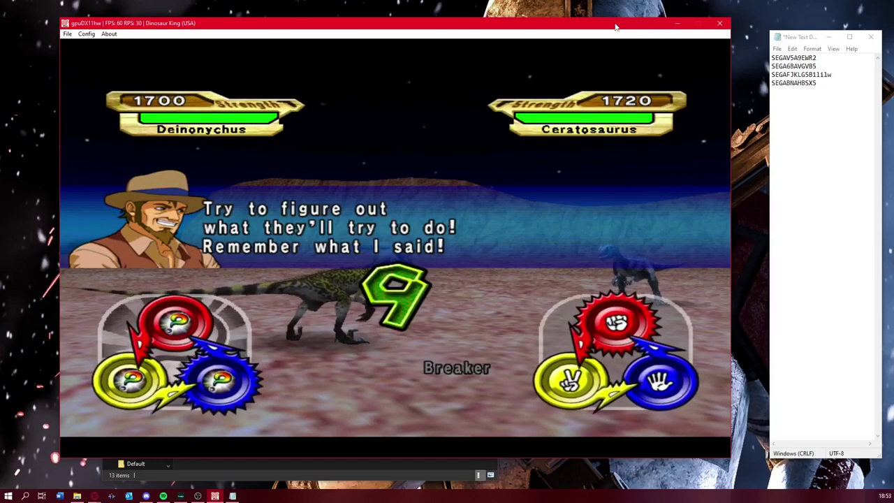
key(Right)
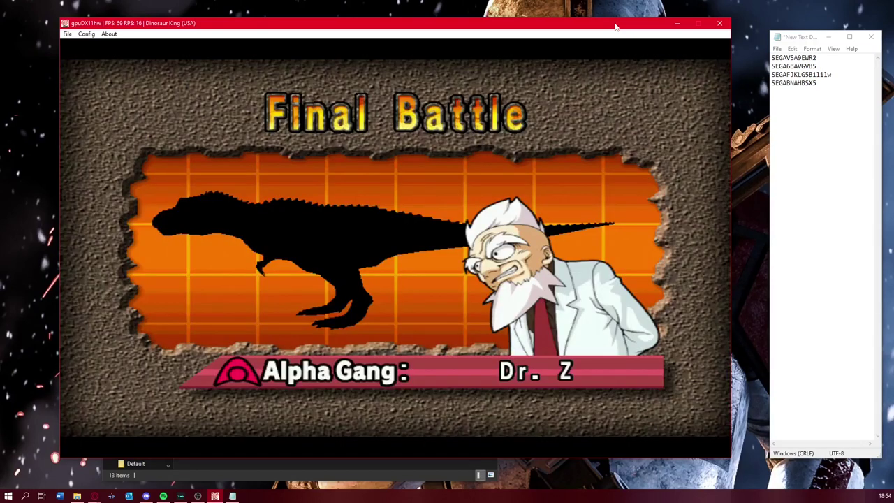
- Skip the Final Battle and Tyrannosaurus intros, then play the paper move to defeat Dr. Z
key(Return)
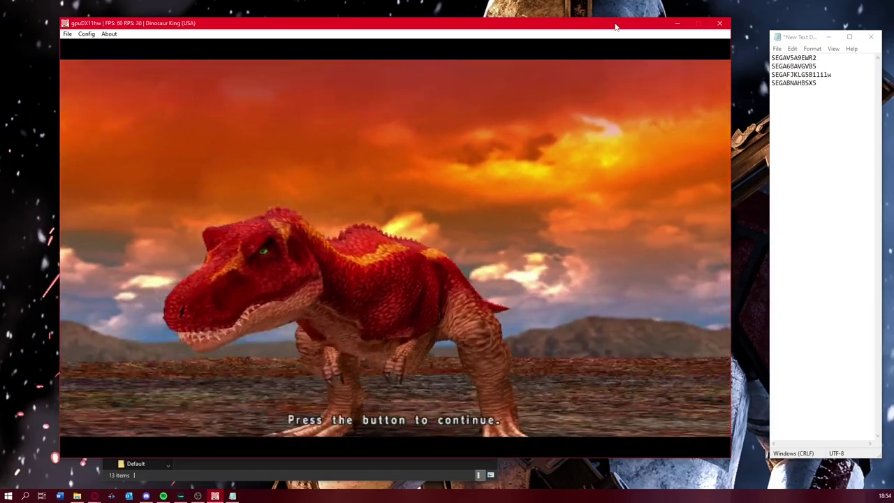
key(Return)
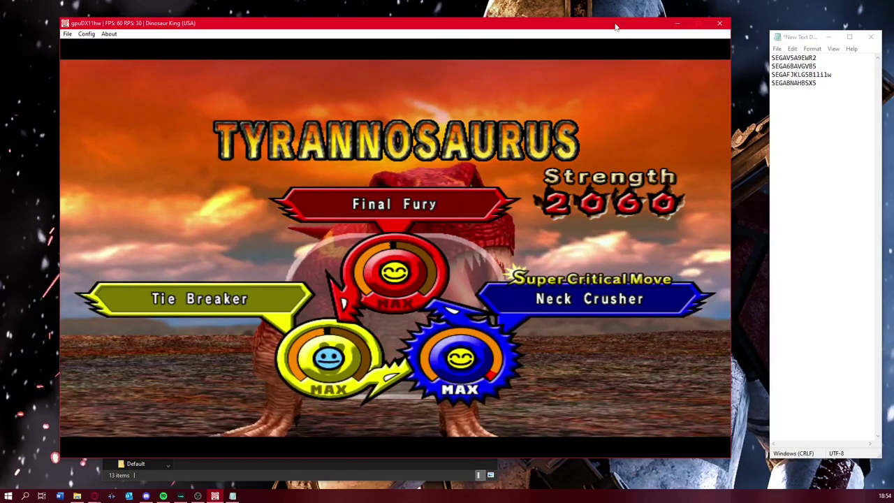
key(Return)
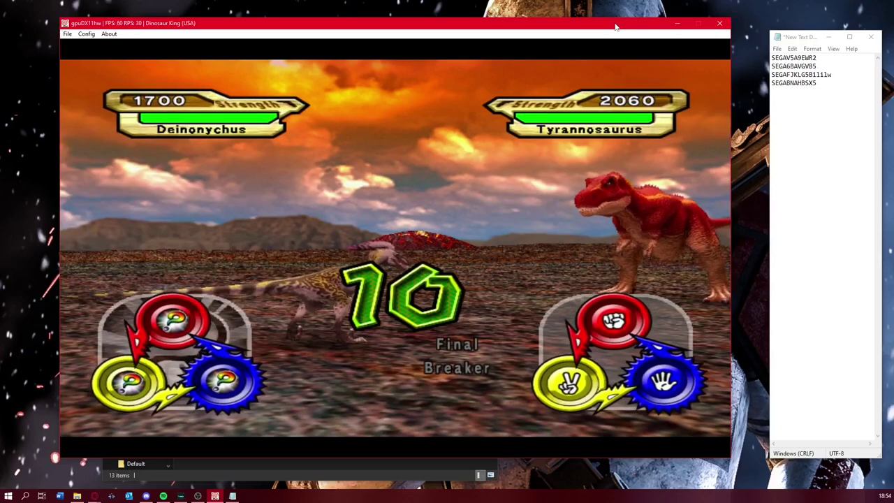
key(x)
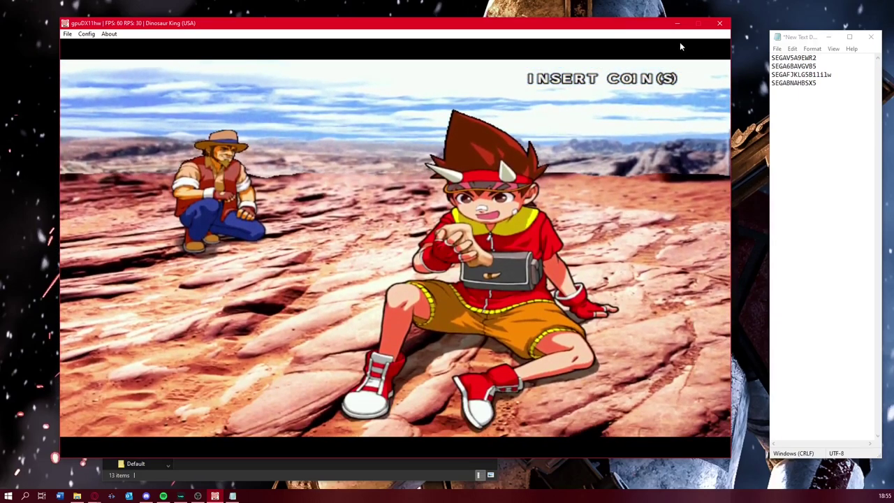
click(67, 33)
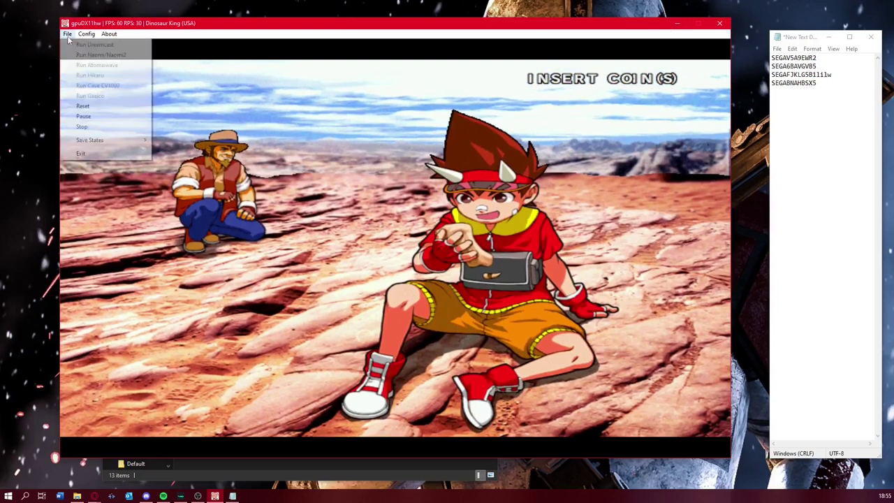
click(98, 116)
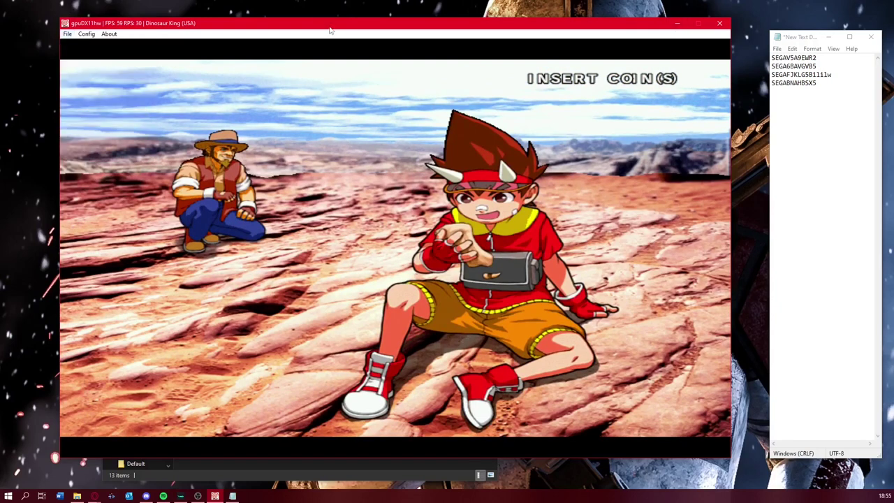